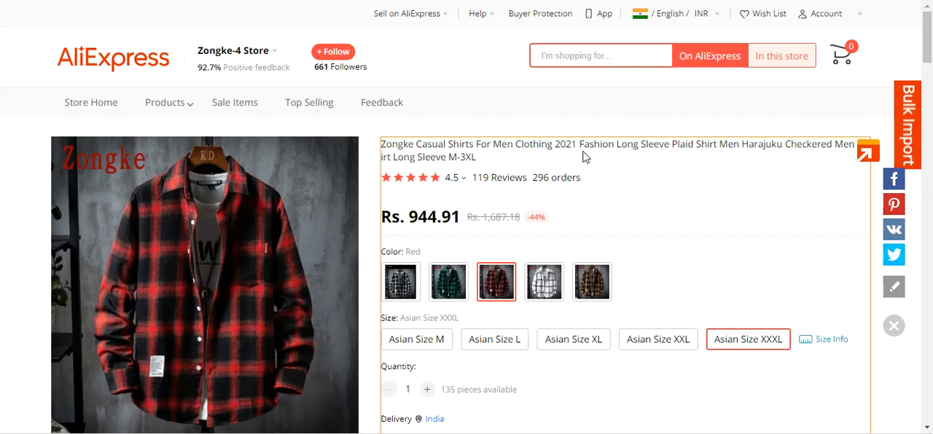
- Fetch the Zongke plaid shirt's details for import from its AliExpress page and set its color option type to Text
{"action": "left_click", "coordinate": [868, 157]}
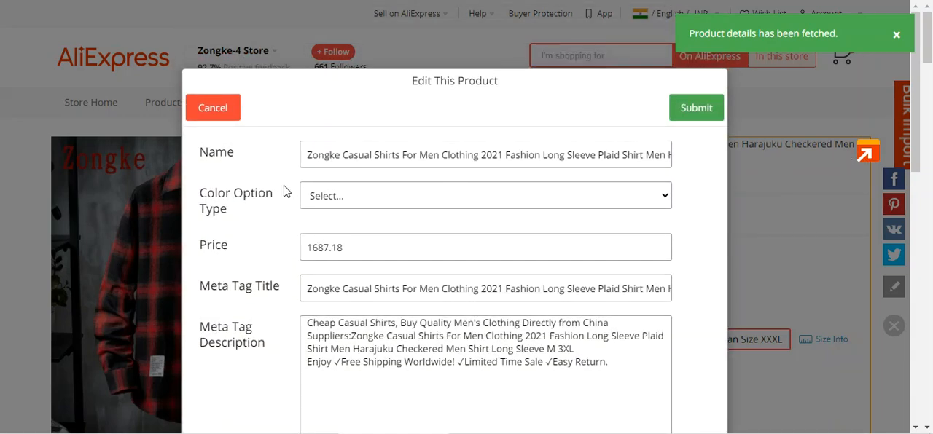
{"action": "left_click_drag", "start_coordinate": [201, 192], "coordinate": [231, 213]}
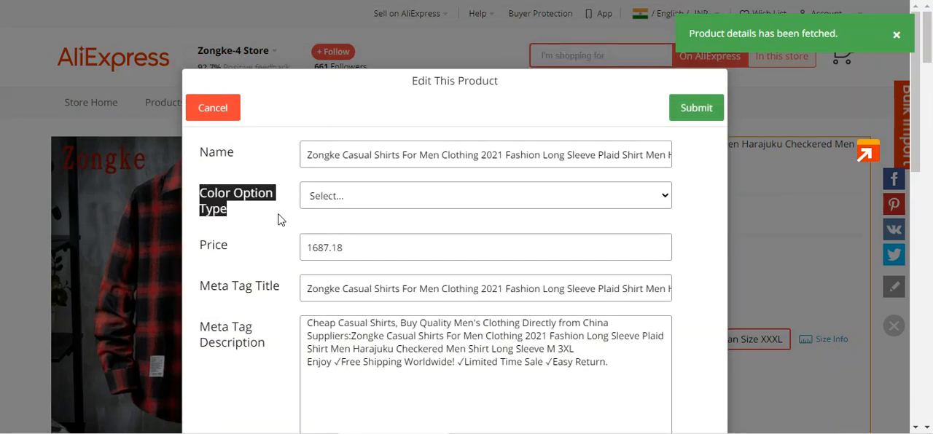
{"action": "left_click", "coordinate": [426, 198]}
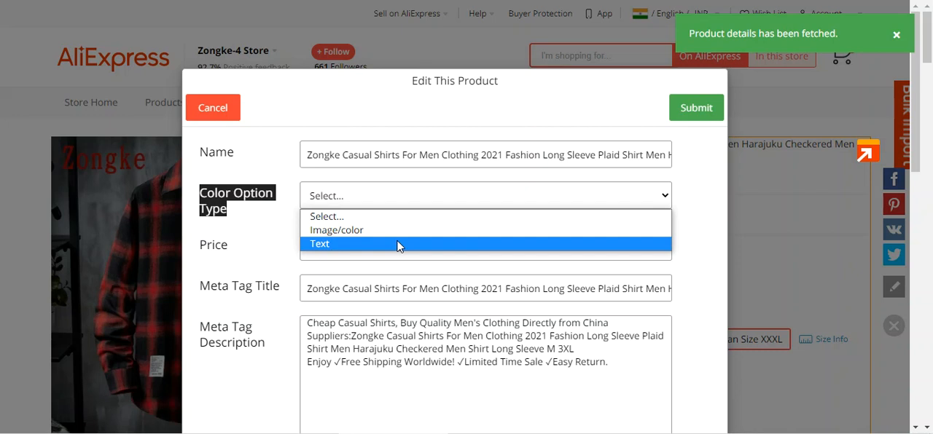
{"action": "left_click", "coordinate": [355, 247]}
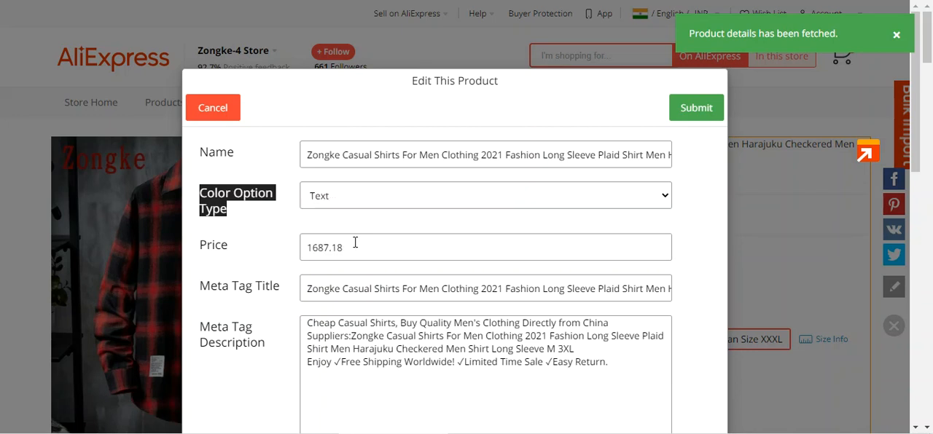
- Copy the full product name and submit the shirt for import
{"action": "left_click", "coordinate": [343, 156]}
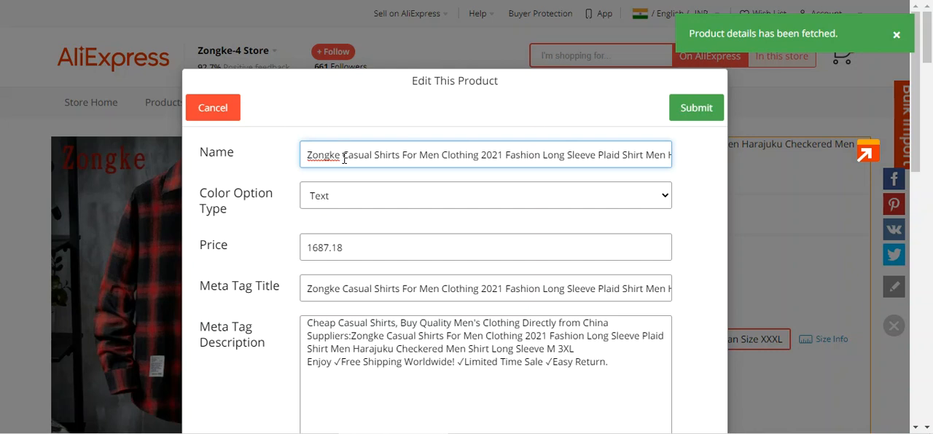
{"action": "key", "text": "ctrl+a"}
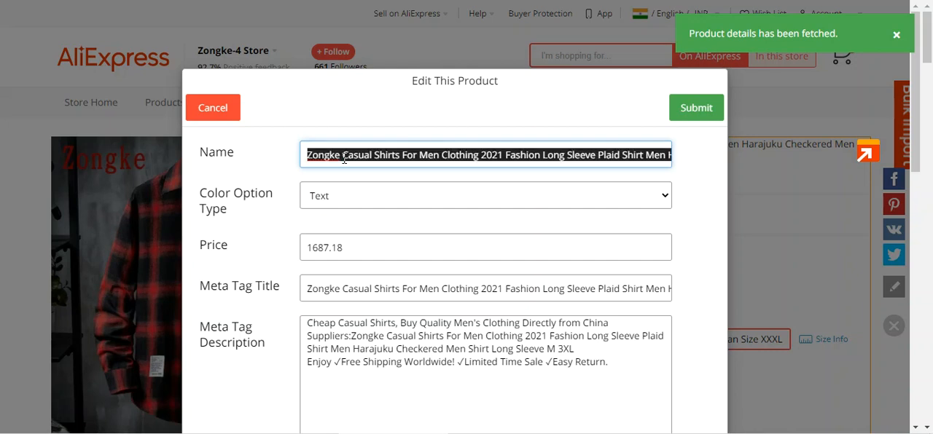
{"action": "left_click", "coordinate": [682, 117]}
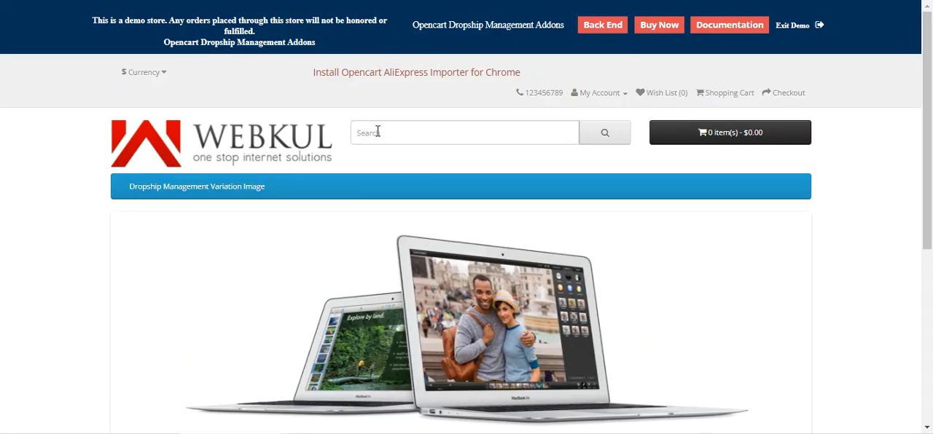
- Switch to the Webkul demo storefront and search for the shirt by its copied product name
{"action": "left_click", "coordinate": [376, 132]}
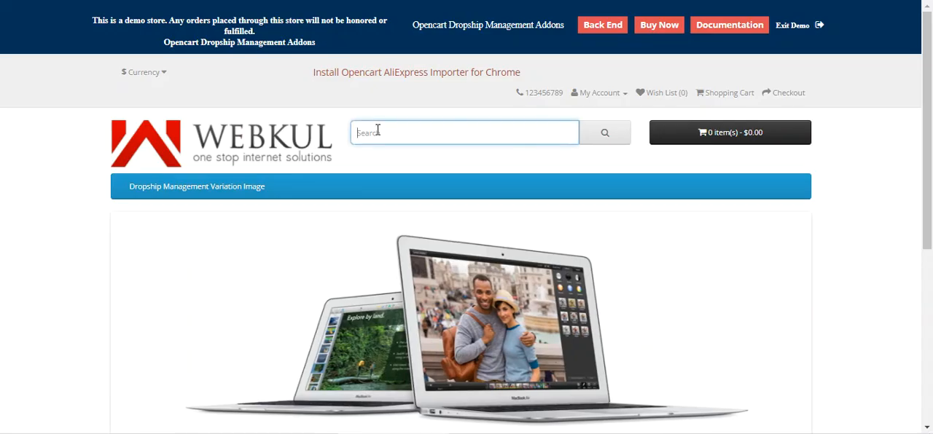
{"action": "type", "text": "Zongke Casual Shirts For Men Clothing 2021 Fashion Long Sleeve Plaid Shirt Men Harajuku Checkered Men Shirt Long Sleeve M-3XL"}
{"action": "left_click", "coordinate": [606, 134]}
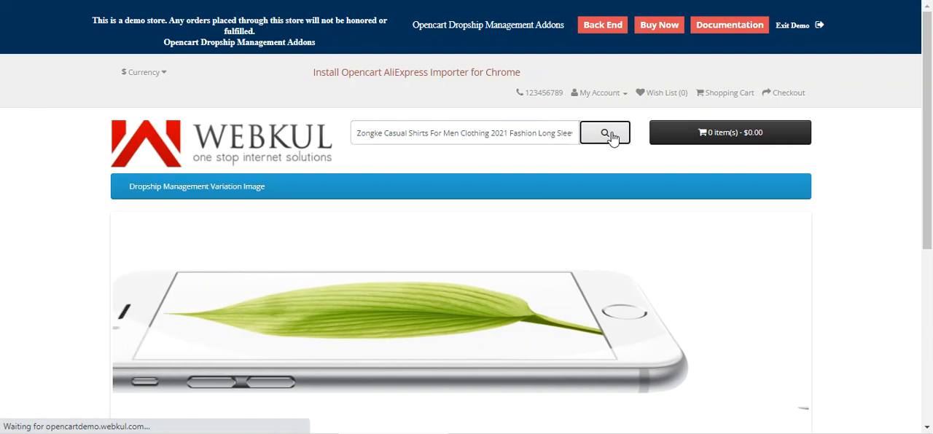
{"action": "scroll", "coordinate": [611, 140], "scroll_direction": "down", "scroll_amount": 5}
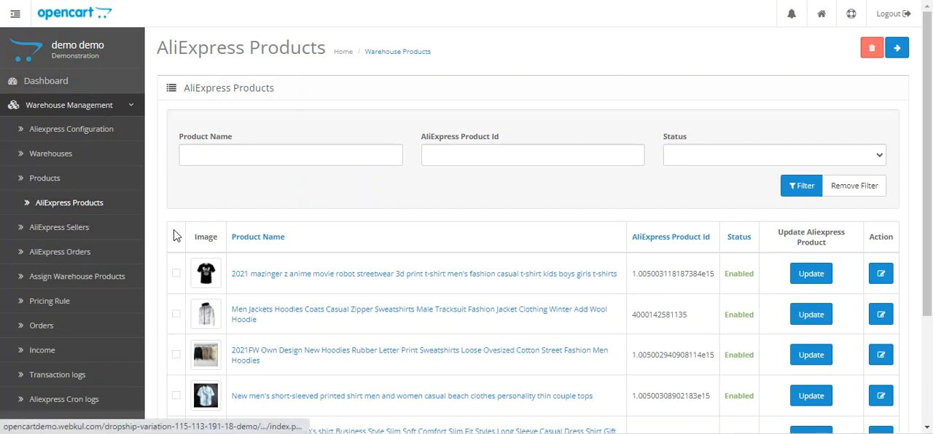
- Reload the AliExpress Products list in the OpenCart back end, then open the imported shirt's storefront page and review its options
{"action": "key", "text": "F5"}
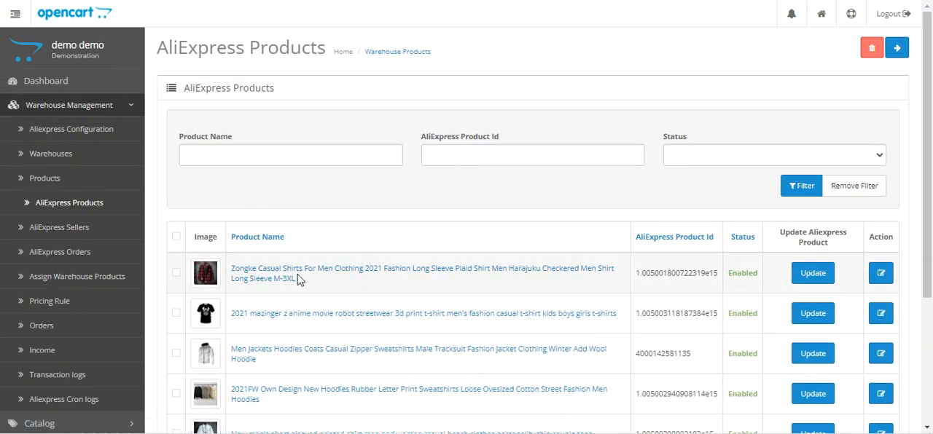
{"action": "left_click", "coordinate": [297, 275]}
{"action": "left_click", "coordinate": [225, 186]}
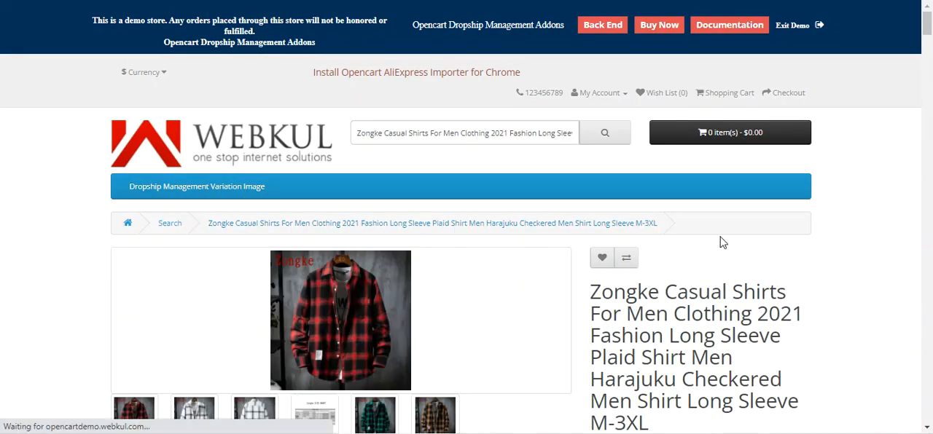
{"action": "scroll", "coordinate": [755, 162], "scroll_direction": "down", "scroll_amount": 5}
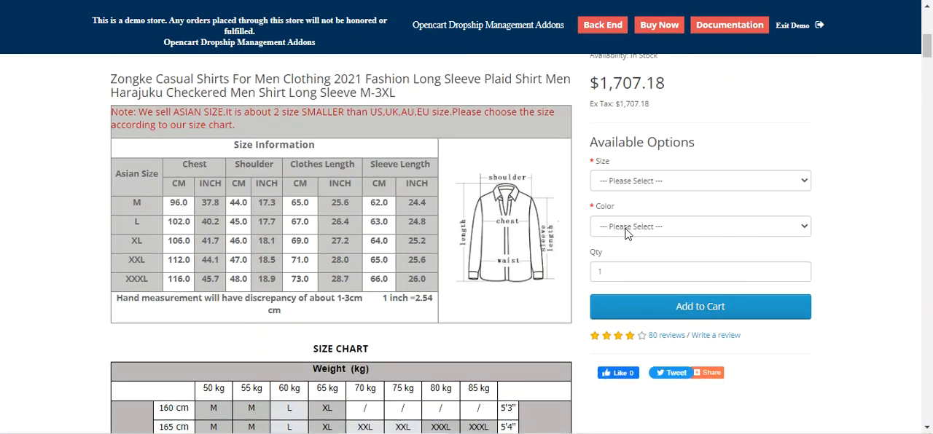
{"action": "scroll", "coordinate": [618, 232], "scroll_direction": "up", "scroll_amount": 4}
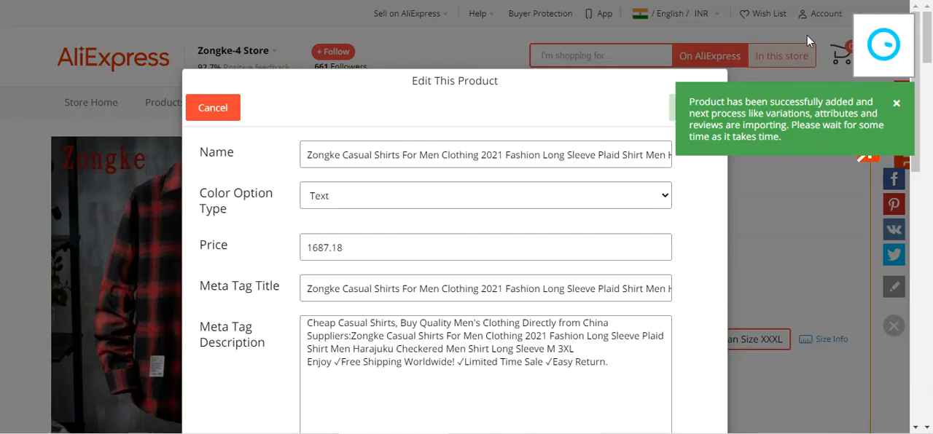
- Return to the AliExpress shirt page, dismiss the import notice and look through its size and color variants, including Green, White and Yellow
{"action": "left_click", "coordinate": [896, 103]}
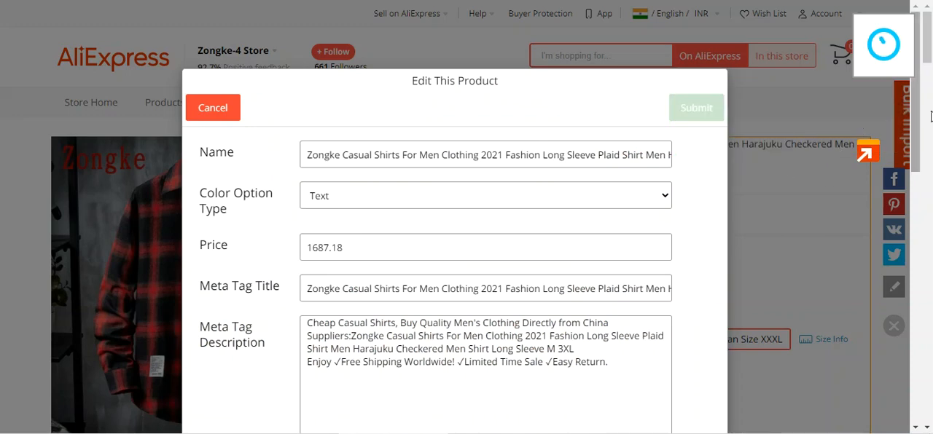
{"action": "mouse_move", "coordinate": [917, 89]}
{"action": "left_mouse_down"}
{"action": "mouse_move", "coordinate": [917, 107]}
{"action": "mouse_move", "coordinate": [916, 85]}
{"action": "left_mouse_up"}
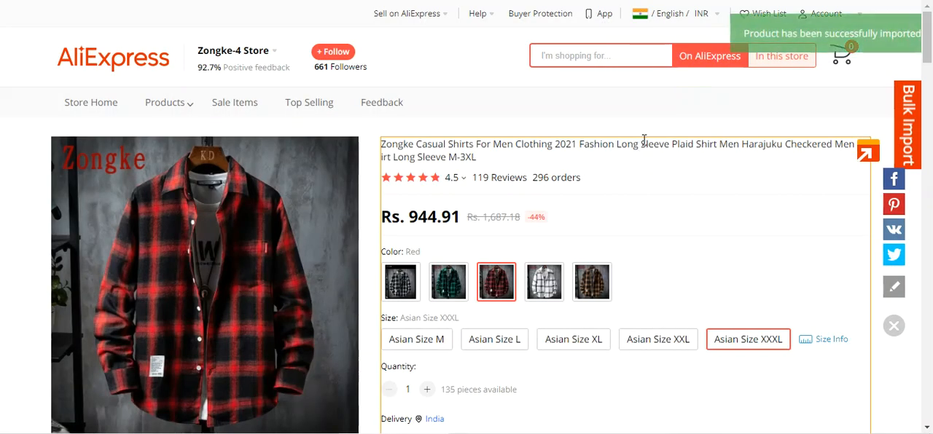
{"action": "scroll", "coordinate": [903, 69], "scroll_direction": "down", "scroll_amount": 2}
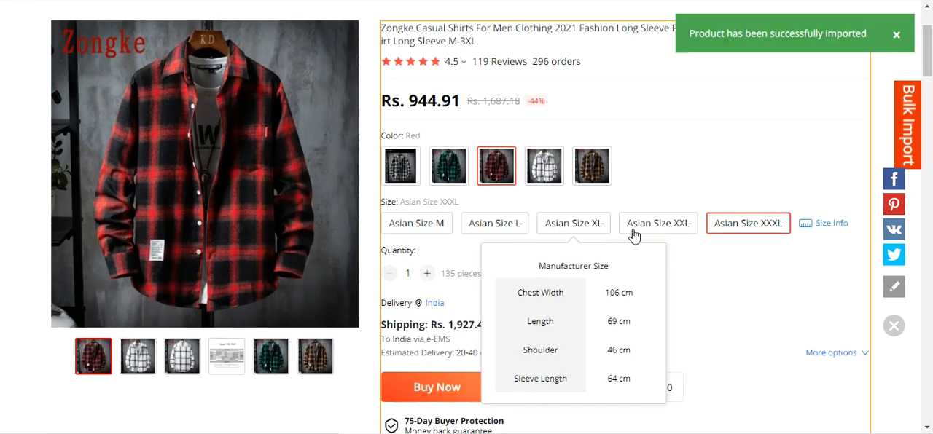
{"action": "mouse_move", "coordinate": [684, 235]}
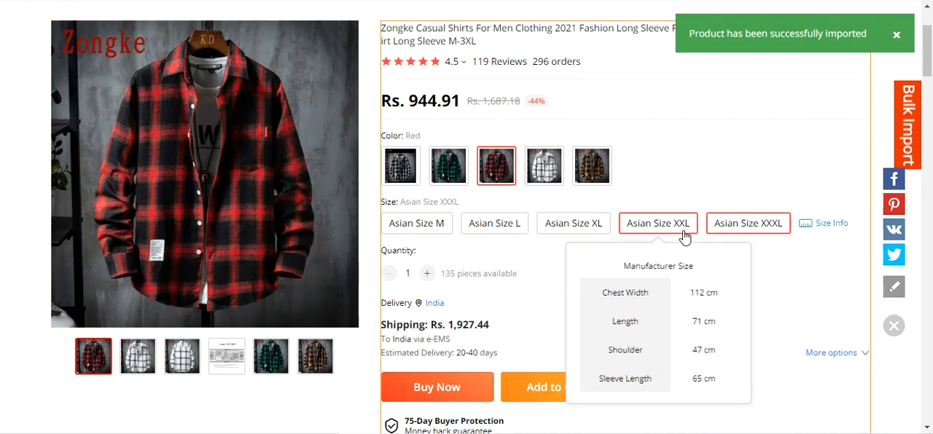
{"action": "left_click", "coordinate": [408, 170]}
{"action": "left_click", "coordinate": [460, 175]}
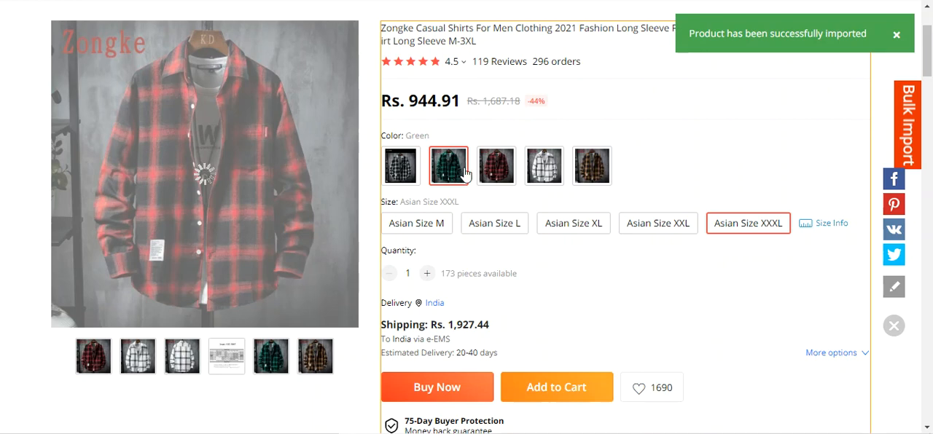
{"action": "left_click", "coordinate": [538, 169]}
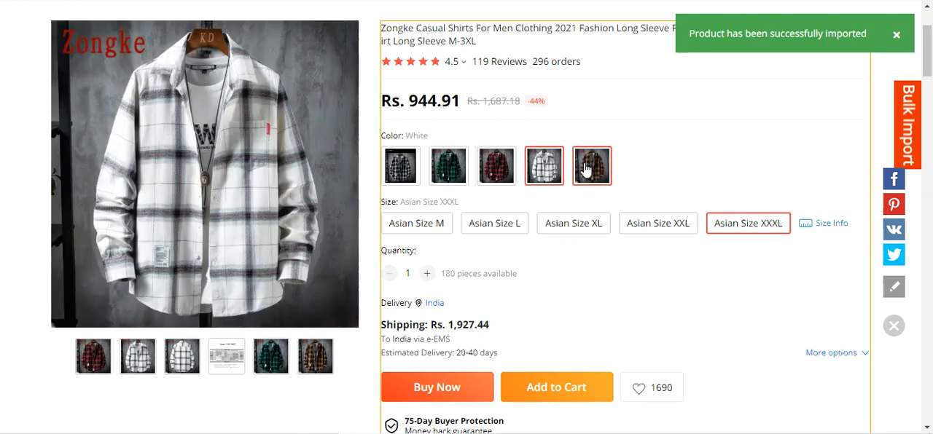
{"action": "left_click", "coordinate": [586, 168]}
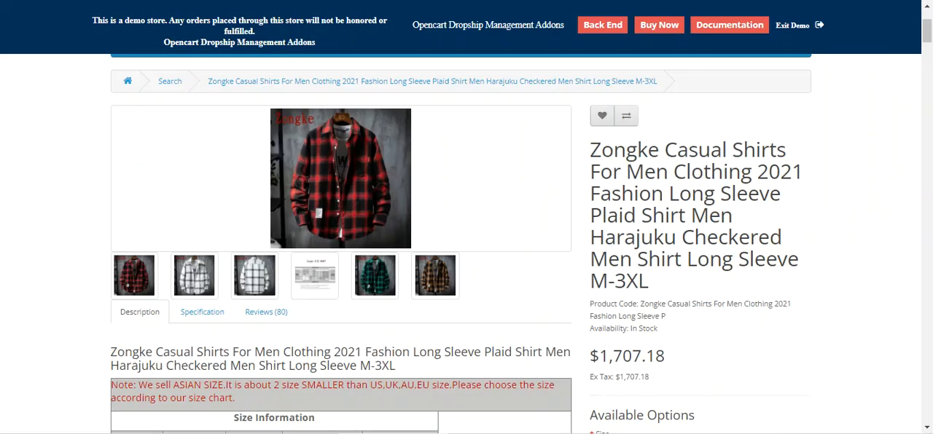
- Examine the choices offered for Size and Color on the shirt's storefront page
{"action": "scroll", "coordinate": [814, 196], "scroll_direction": "down", "scroll_amount": 4}
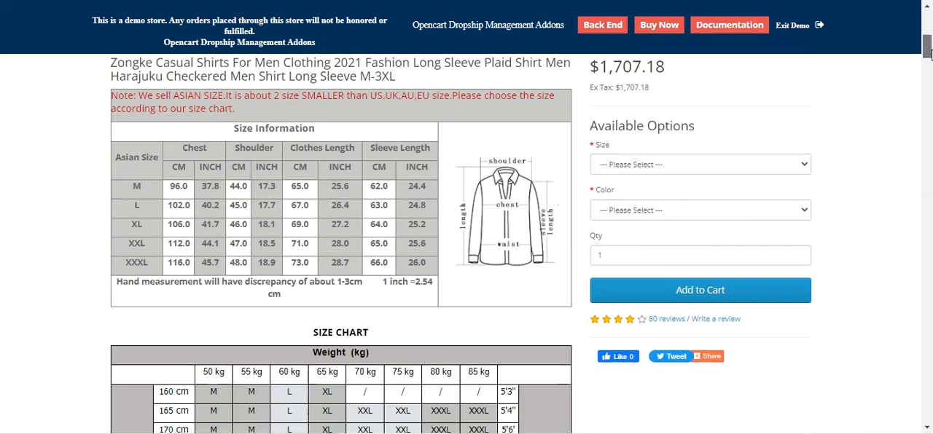
{"action": "left_click", "coordinate": [656, 167]}
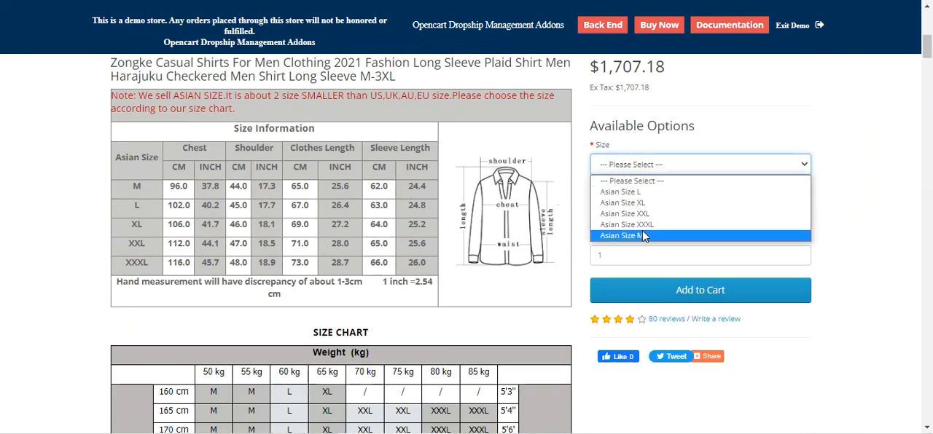
{"action": "left_click", "coordinate": [761, 173]}
{"action": "left_click", "coordinate": [671, 211]}
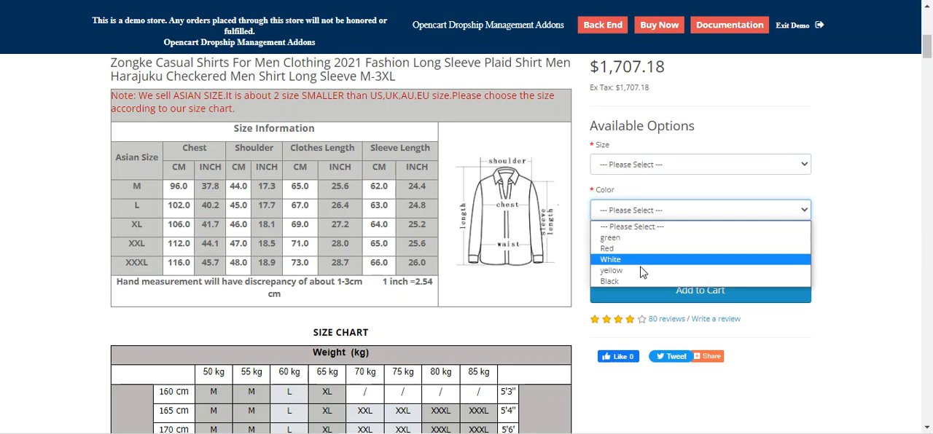
{"action": "left_click", "coordinate": [838, 145]}
{"action": "scroll", "coordinate": [839, 145], "scroll_direction": "up", "scroll_amount": 3}
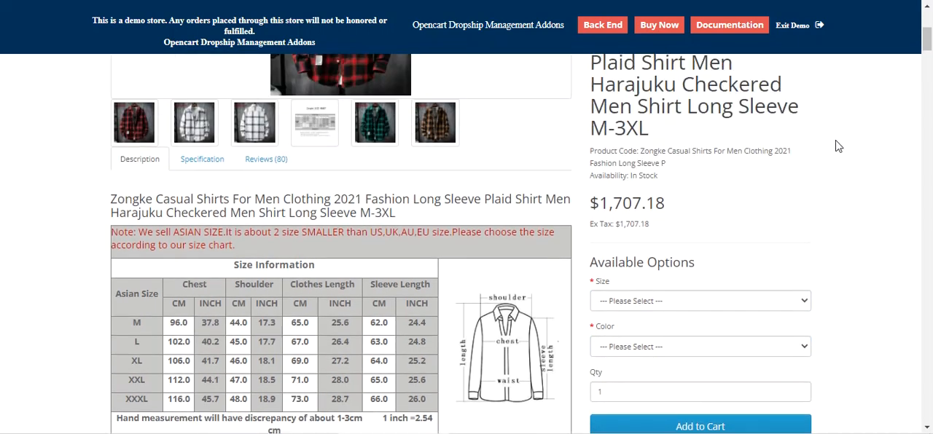
- Choose Red as the shirt's color on the storefront page and check the main product image
{"action": "left_click", "coordinate": [619, 417]}
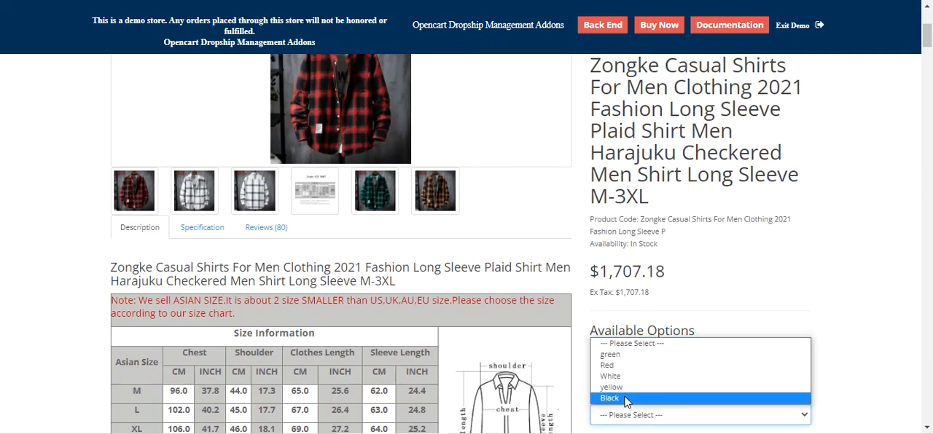
{"action": "left_click", "coordinate": [624, 366]}
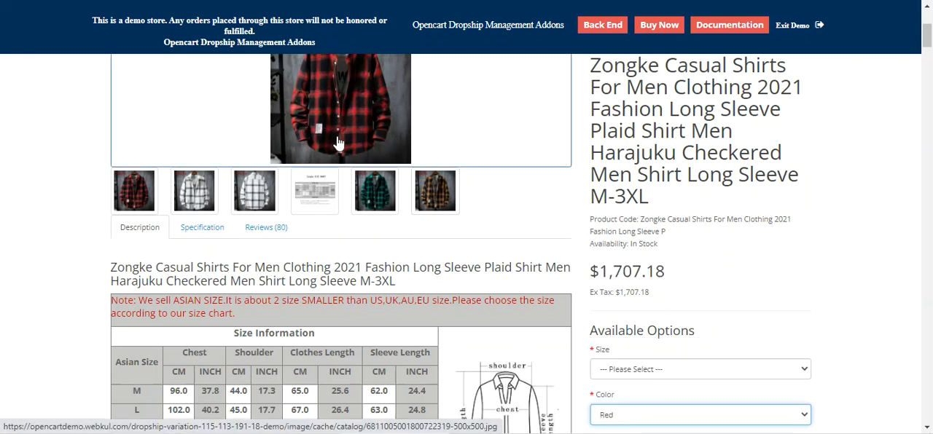
{"action": "left_click", "coordinate": [333, 94]}
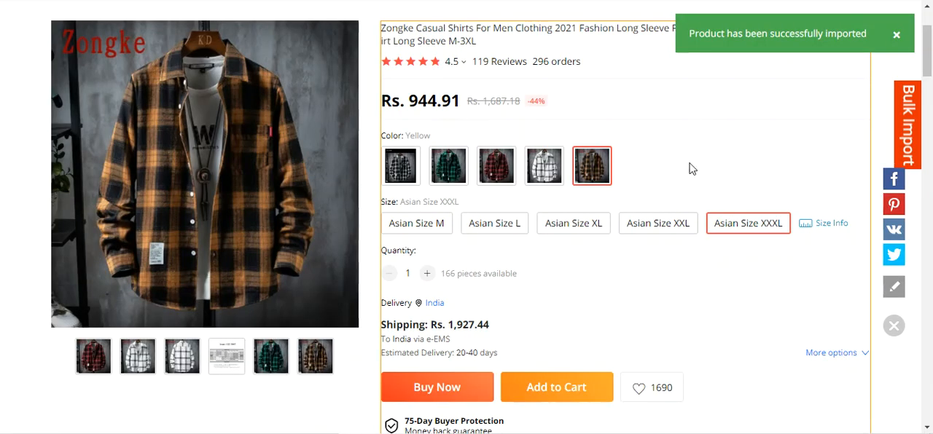
- Fetch the shirt's details again on AliExpress, set its color option type to Image/color and submit the update
{"action": "left_click", "coordinate": [898, 35]}
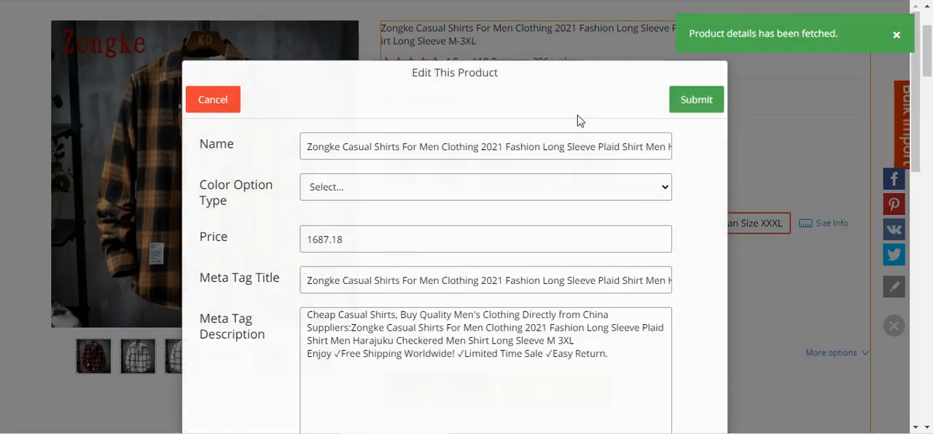
{"action": "left_click", "coordinate": [335, 206]}
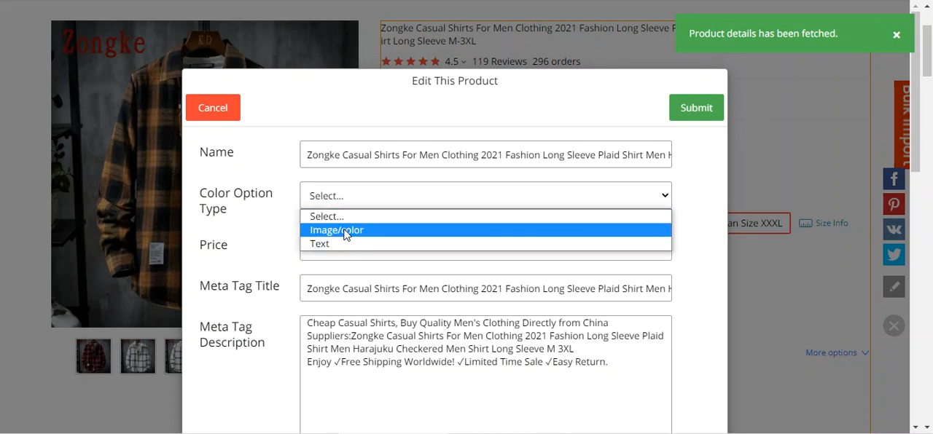
{"action": "left_click", "coordinate": [347, 233]}
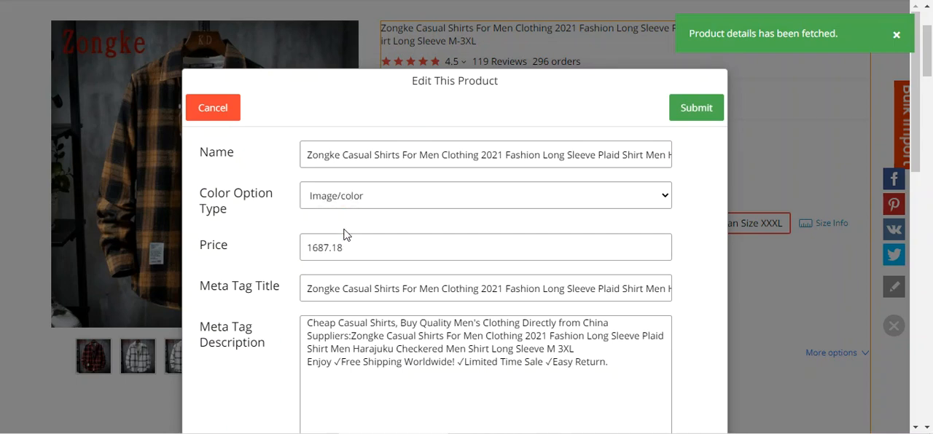
{"action": "left_click", "coordinate": [695, 108]}
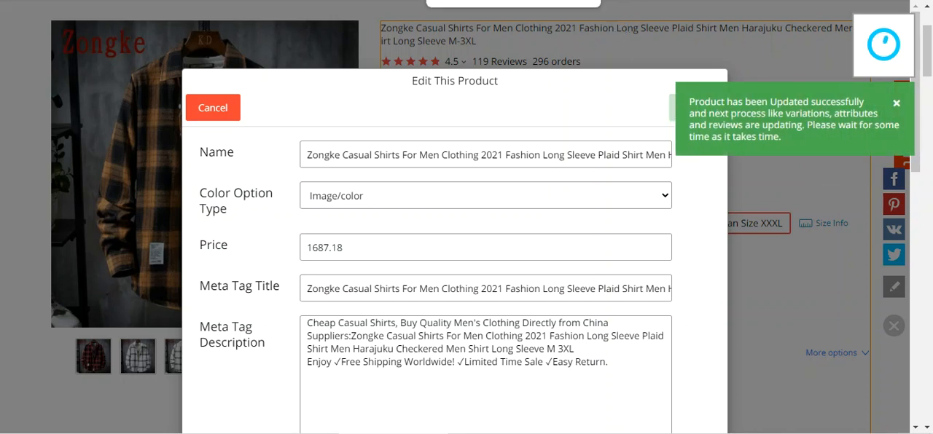
- Reload the shirt's storefront page and inspect how its Color options are displayed
{"action": "scroll", "coordinate": [495, 219], "scroll_direction": "up", "scroll_amount": 3}
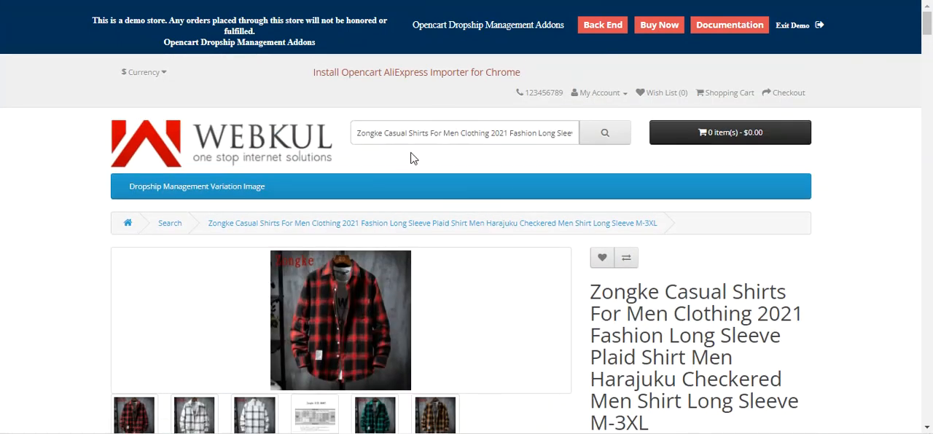
{"action": "scroll", "coordinate": [410, 158], "scroll_direction": "down", "scroll_amount": 3}
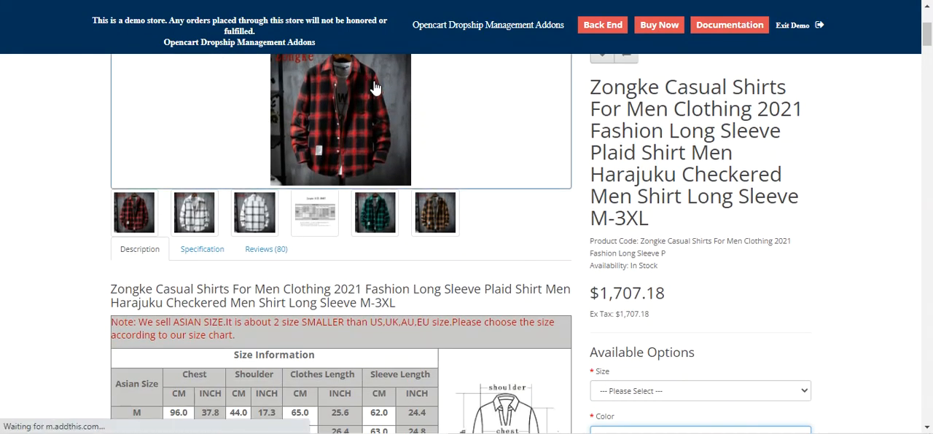
{"action": "scroll", "coordinate": [513, 106], "scroll_direction": "down", "scroll_amount": 2}
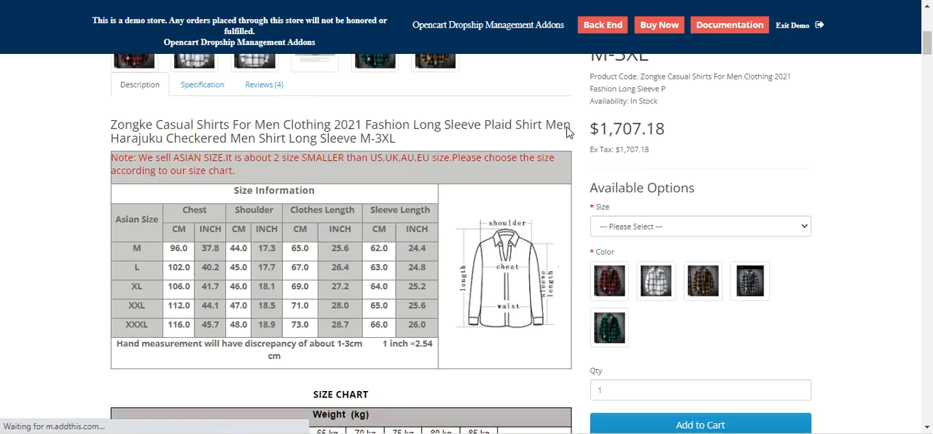
- Check the choices offered for the shirt's Size option on the storefront page
{"action": "left_click", "coordinate": [633, 190]}
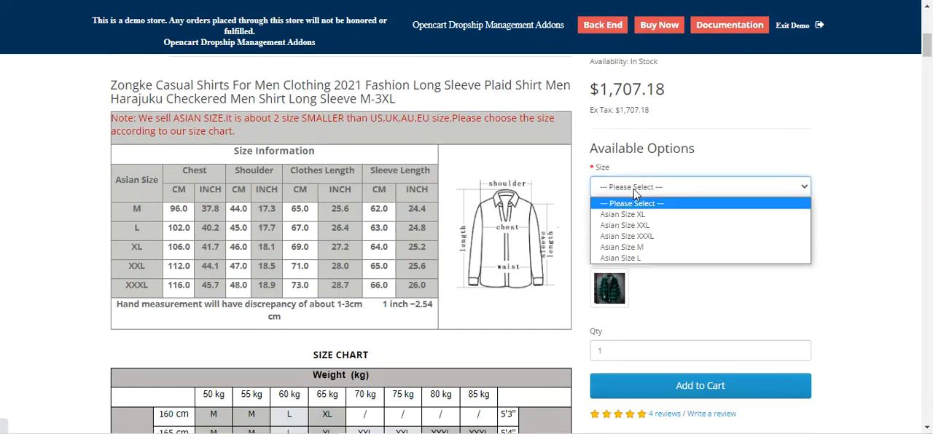
{"action": "left_click", "coordinate": [719, 191]}
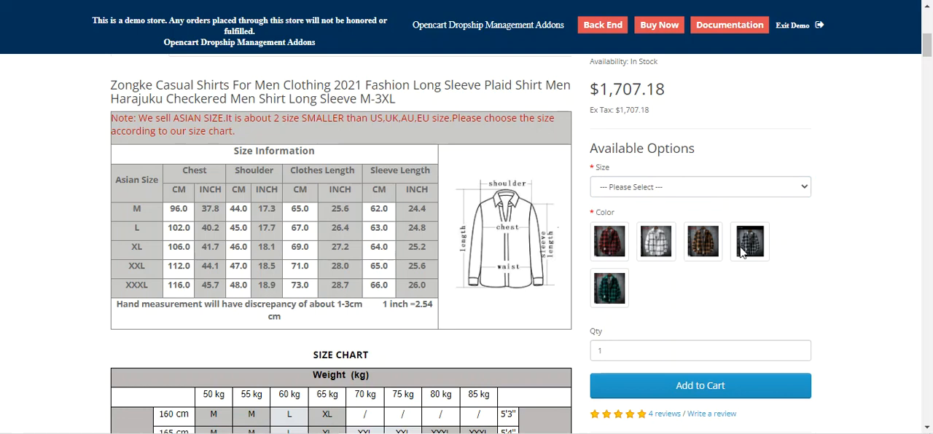
{"action": "scroll", "coordinate": [611, 244], "scroll_direction": "up", "scroll_amount": 2}
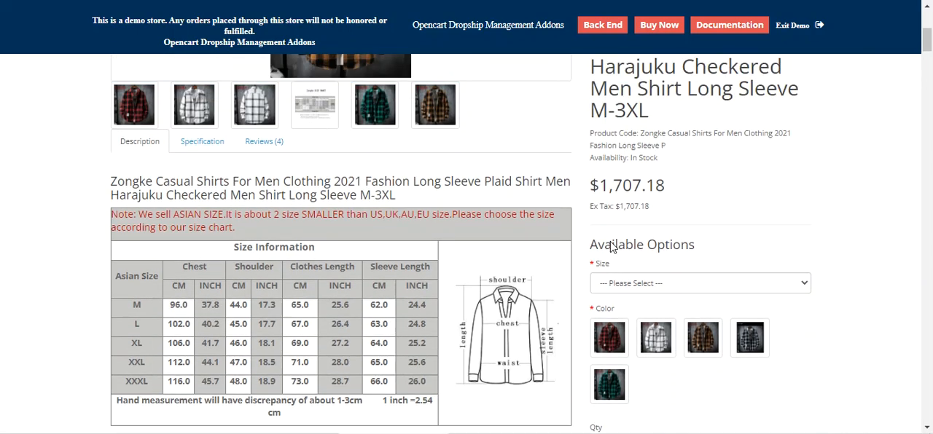
- Choose the red shirt swatch as the Color option and check the main product image
{"action": "left_click", "coordinate": [609, 378]}
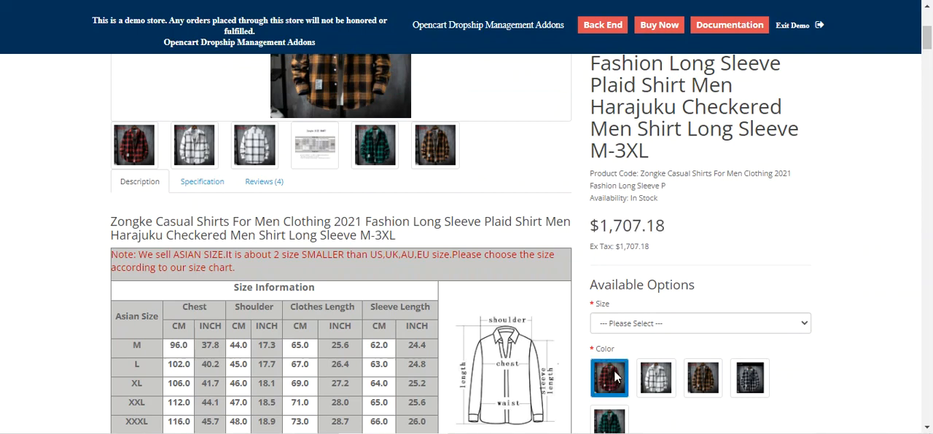
{"action": "scroll", "coordinate": [365, 122], "scroll_direction": "up", "scroll_amount": 1}
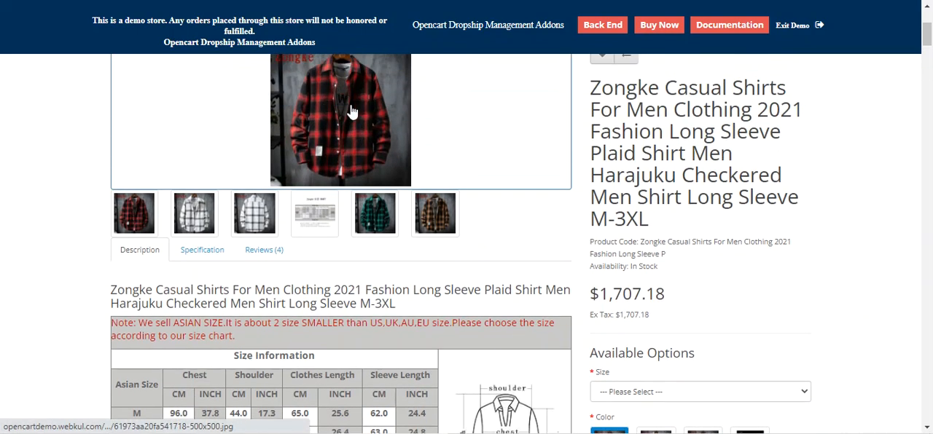
{"action": "scroll", "coordinate": [546, 318], "scroll_direction": "down", "scroll_amount": 1}
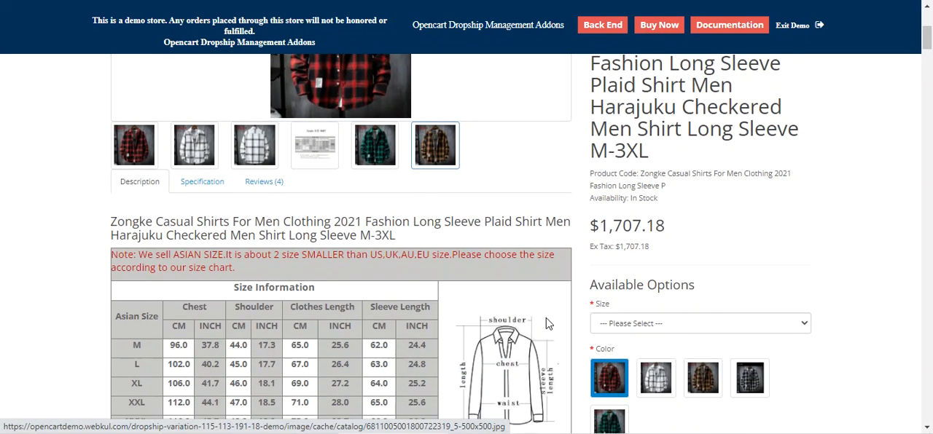
- Try the white, yellow, black and green color swatches one after another and check the main product image
{"action": "left_click", "coordinate": [654, 382]}
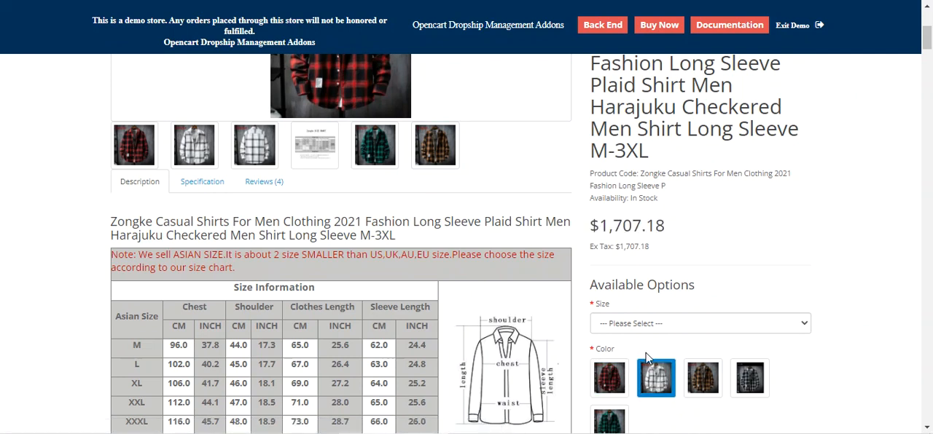
{"action": "left_click", "coordinate": [704, 387]}
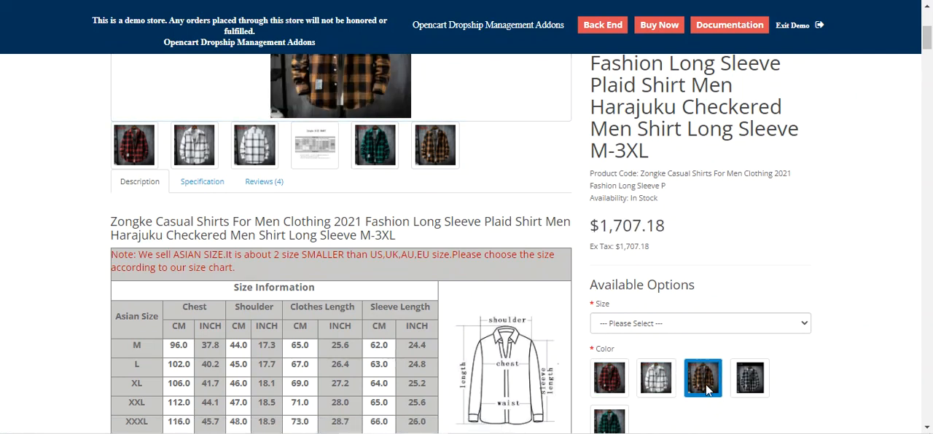
{"action": "left_click", "coordinate": [751, 389]}
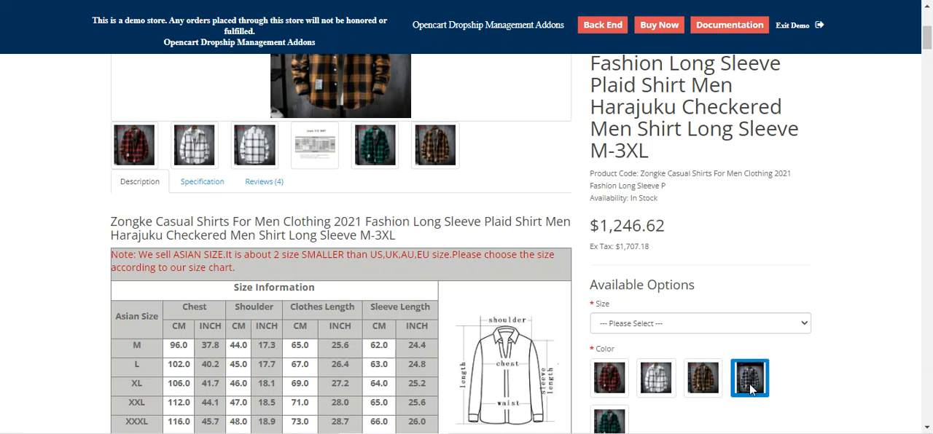
{"action": "left_click", "coordinate": [611, 421]}
{"action": "scroll", "coordinate": [368, 171], "scroll_direction": "up", "scroll_amount": 2}
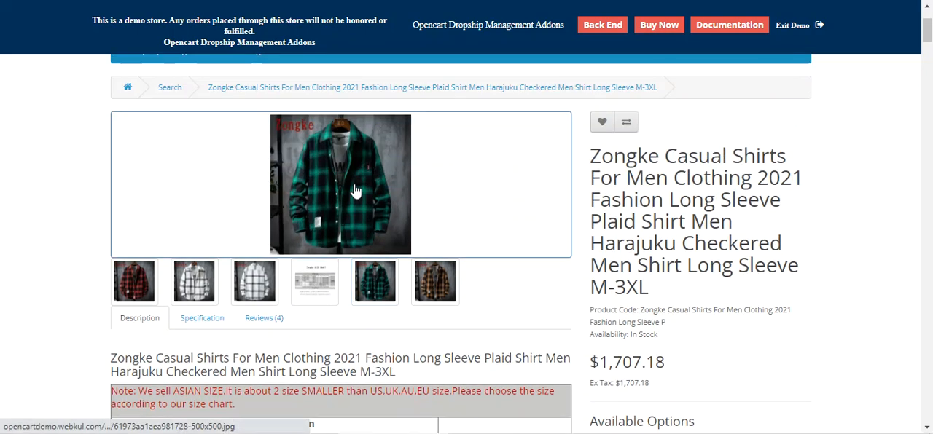
- Return the shirt's color to the red swatch and check the main image again
{"action": "scroll", "coordinate": [356, 191], "scroll_direction": "down", "scroll_amount": 3}
{"action": "left_click", "coordinate": [608, 310]}
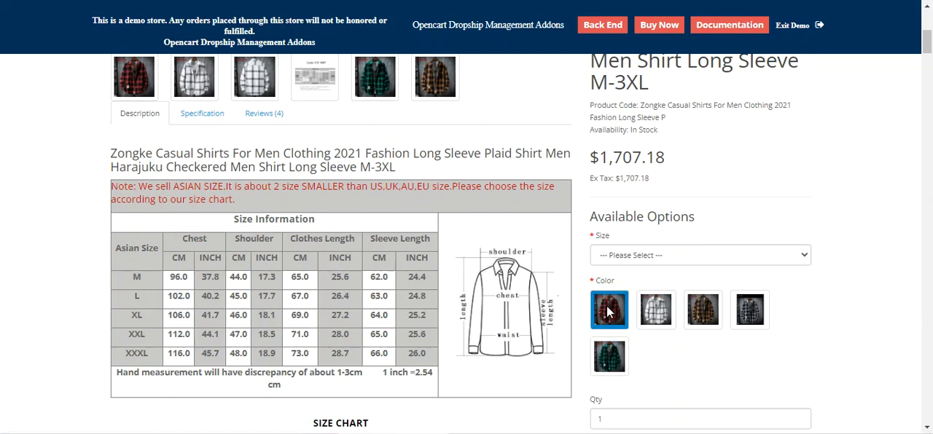
{"action": "scroll", "coordinate": [510, 292], "scroll_direction": "up", "scroll_amount": 3}
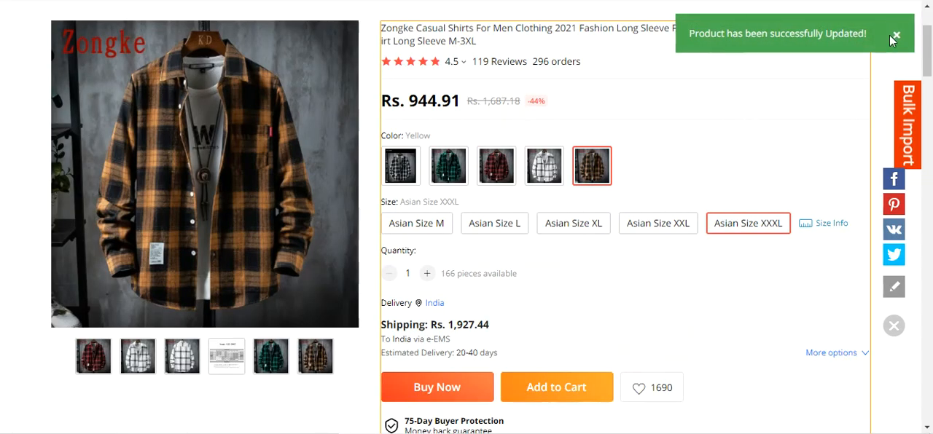
- Switch to the shirt's AliExpress page, fetch its product details and set Color Option Type to Image/color
{"action": "left_click", "coordinate": [895, 35]}
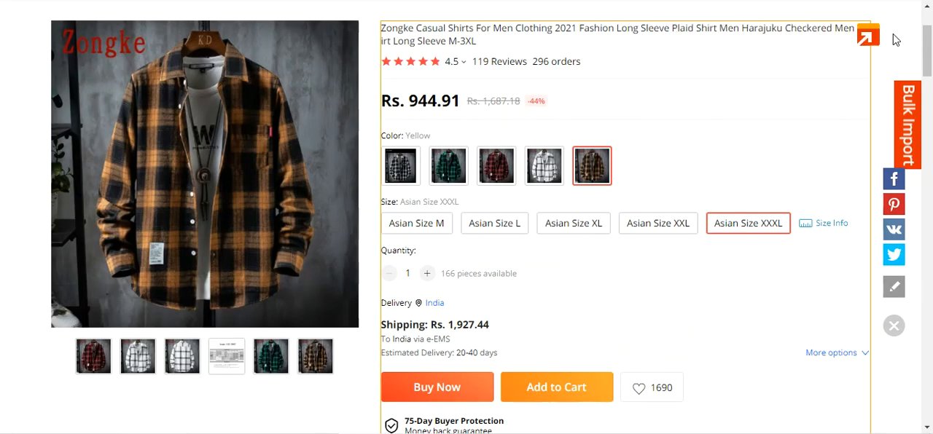
{"action": "scroll", "coordinate": [667, 144], "scroll_direction": "up", "scroll_amount": 2}
{"action": "scroll", "coordinate": [667, 144], "scroll_direction": "down", "scroll_amount": 1}
{"action": "key", "text": "ctrl+shift+Tab"}
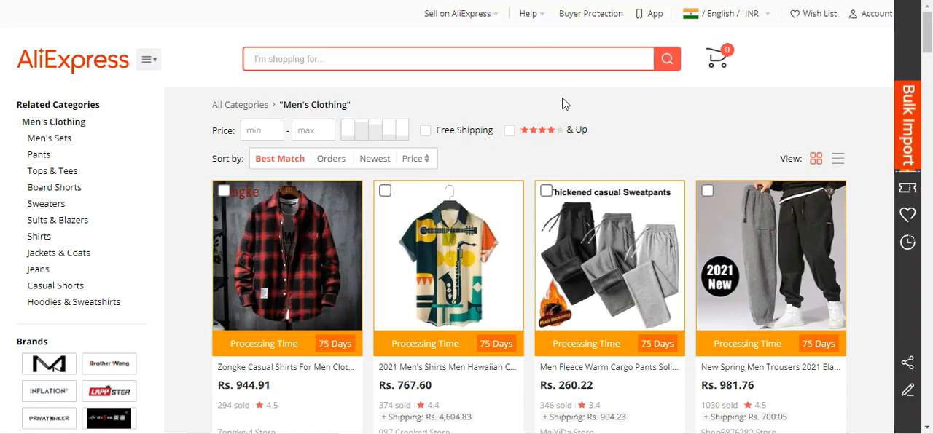
{"action": "key", "text": "ctrl+Tab"}
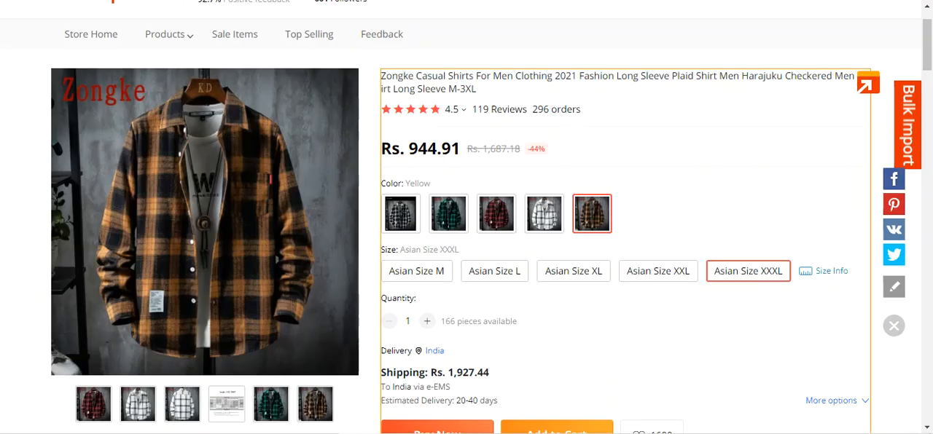
{"action": "left_click", "coordinate": [865, 87]}
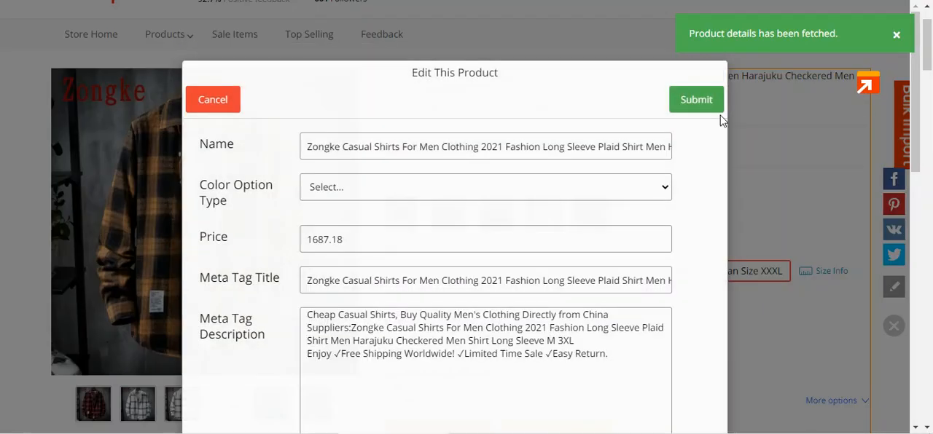
{"action": "left_click_drag", "start_coordinate": [219, 200], "coordinate": [246, 214]}
{"action": "left_click", "coordinate": [352, 204]}
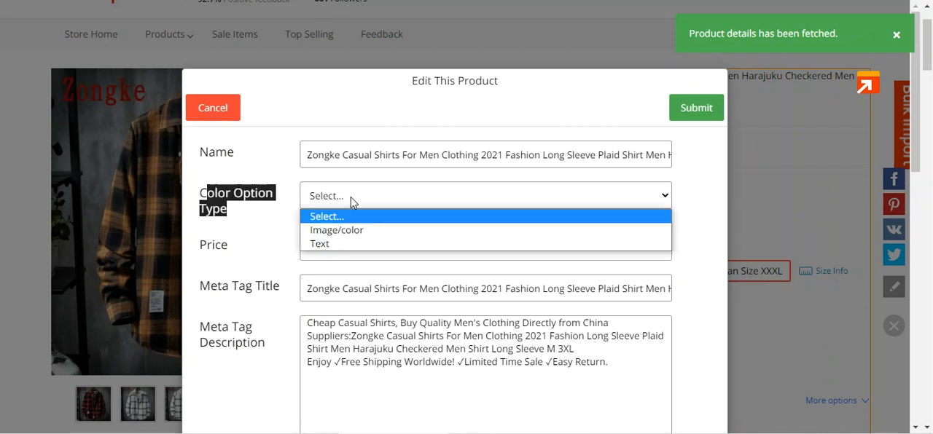
{"action": "left_click", "coordinate": [337, 232]}
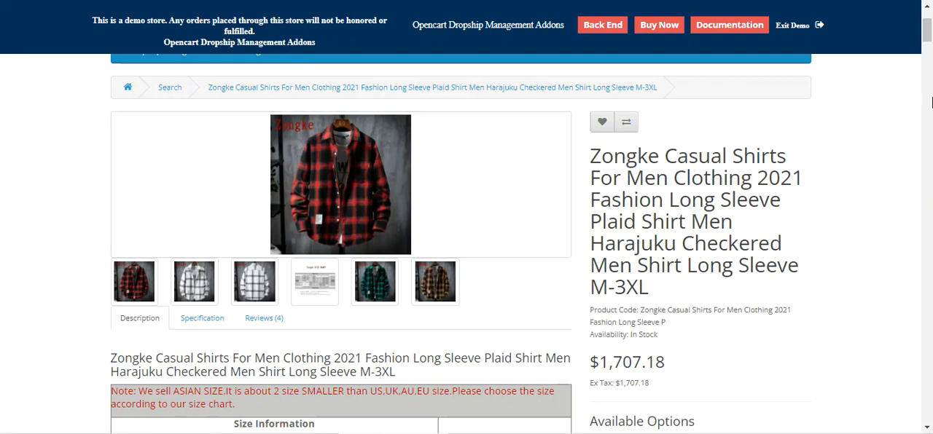
- Switch back to the shirt's storefront page and try the white, yellow and black color swatches, comparing image and price
{"action": "scroll", "coordinate": [928, 47], "scroll_direction": "down", "scroll_amount": 4}
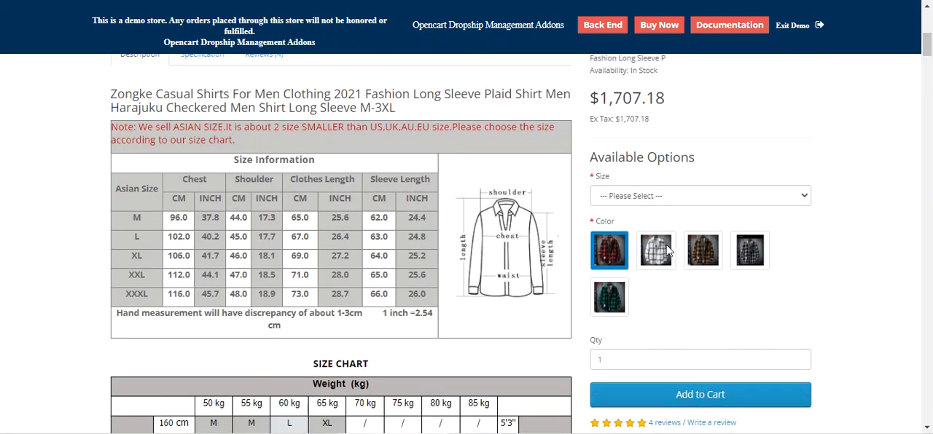
{"action": "scroll", "coordinate": [641, 266], "scroll_direction": "up", "scroll_amount": 2}
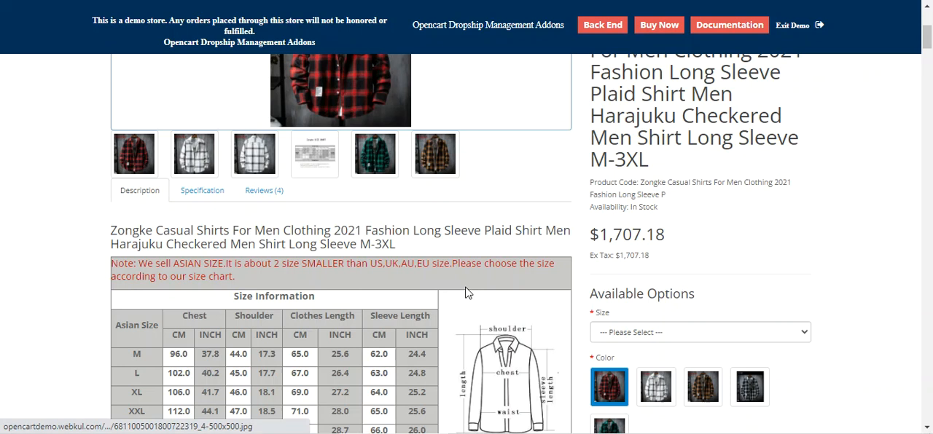
{"action": "left_click", "coordinate": [657, 388]}
{"action": "left_click", "coordinate": [704, 392]}
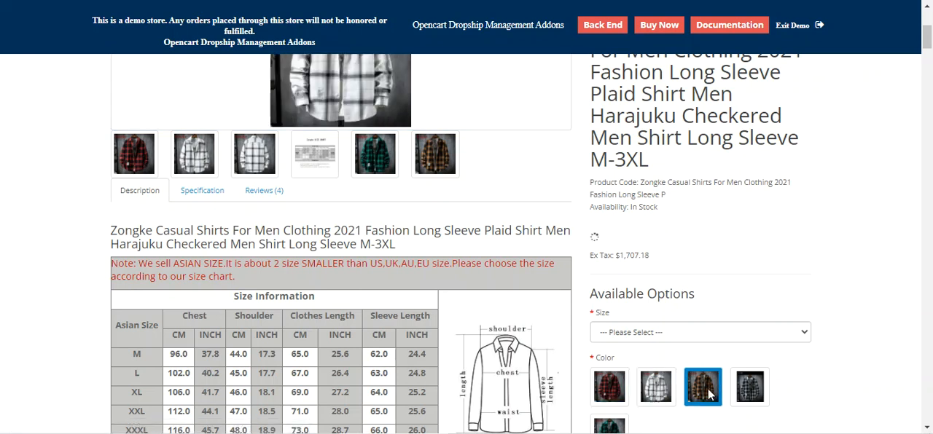
{"action": "left_click", "coordinate": [750, 394]}
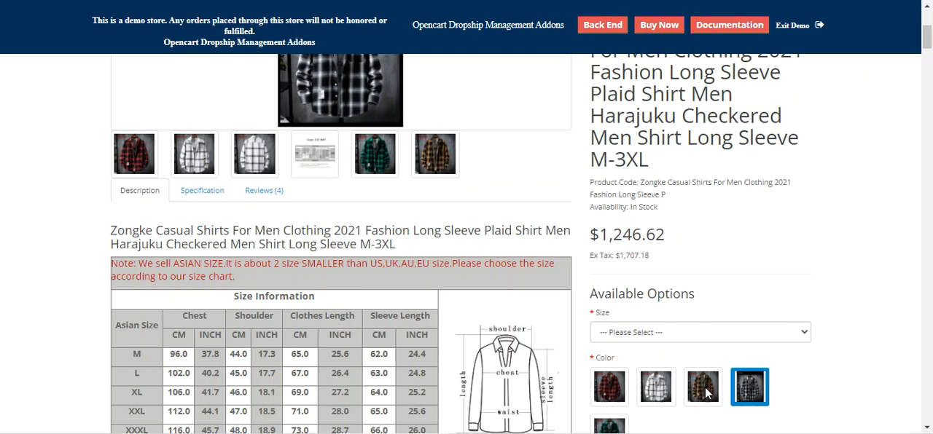
- Compare the red and white color swatches, finish on red and view the main product image
{"action": "left_click", "coordinate": [609, 387]}
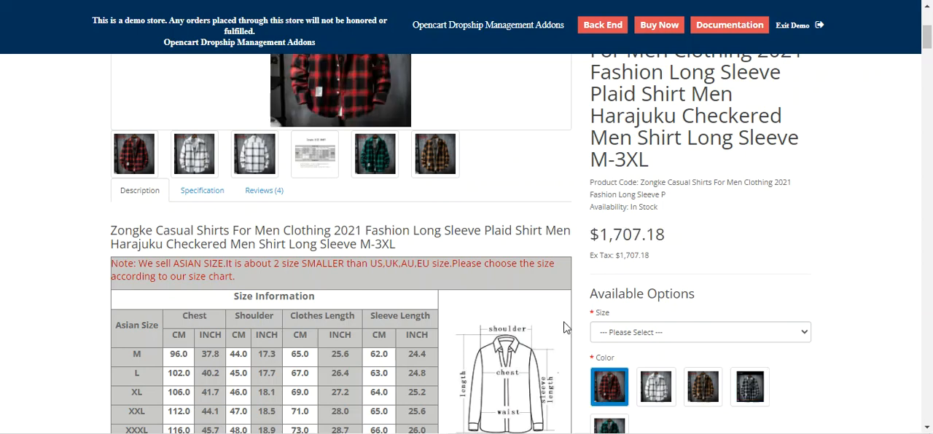
{"action": "scroll", "coordinate": [382, 156], "scroll_direction": "up", "scroll_amount": 2}
{"action": "scroll", "coordinate": [382, 157], "scroll_direction": "down", "scroll_amount": 2}
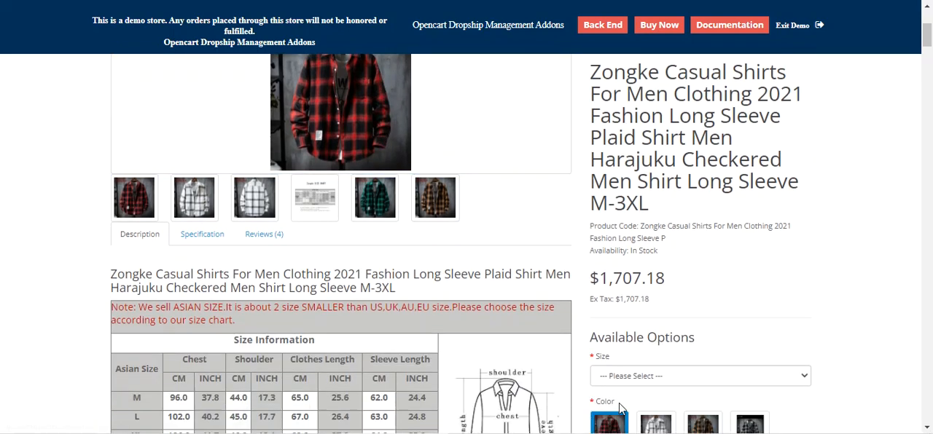
{"action": "left_click", "coordinate": [656, 388]}
{"action": "left_click", "coordinate": [613, 424]}
{"action": "scroll", "coordinate": [380, 175], "scroll_direction": "up", "scroll_amount": 1}
{"action": "scroll", "coordinate": [380, 174], "scroll_direction": "up", "scroll_amount": 1}
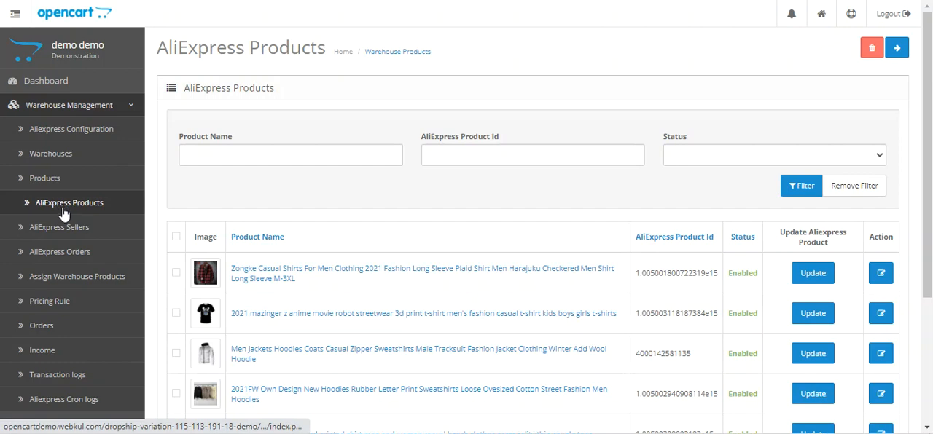
- Look over the AliExpress Products list in the store's back end, then open the Extensions page
{"action": "scroll", "coordinate": [122, 194], "scroll_direction": "down", "scroll_amount": 2}
{"action": "scroll", "coordinate": [124, 193], "scroll_direction": "down", "scroll_amount": 1}
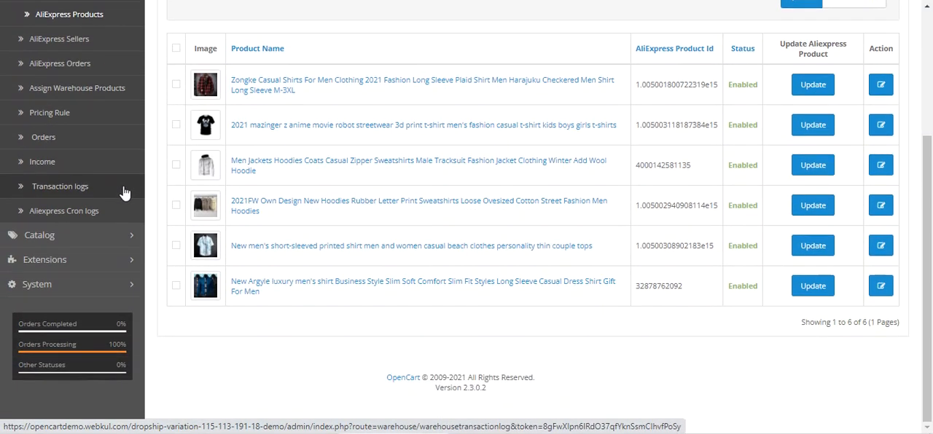
{"action": "left_click", "coordinate": [85, 261]}
{"action": "scroll", "coordinate": [85, 254], "scroll_direction": "up", "scroll_amount": 4}
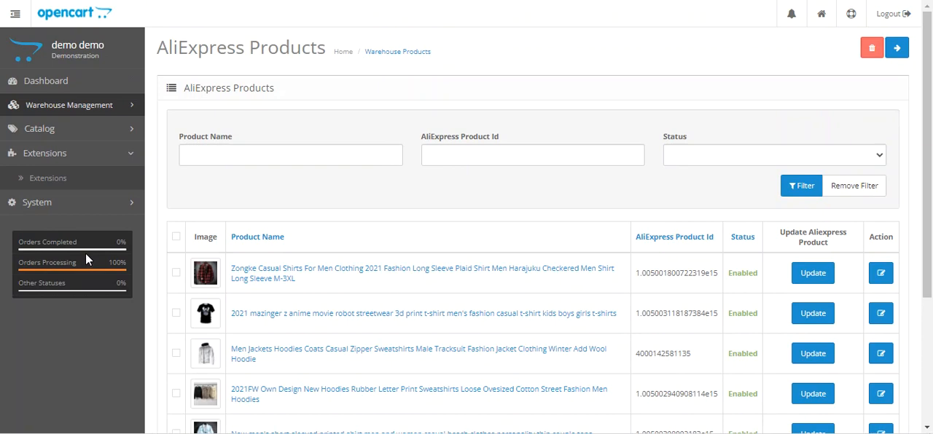
{"action": "left_click", "coordinate": [77, 182]}
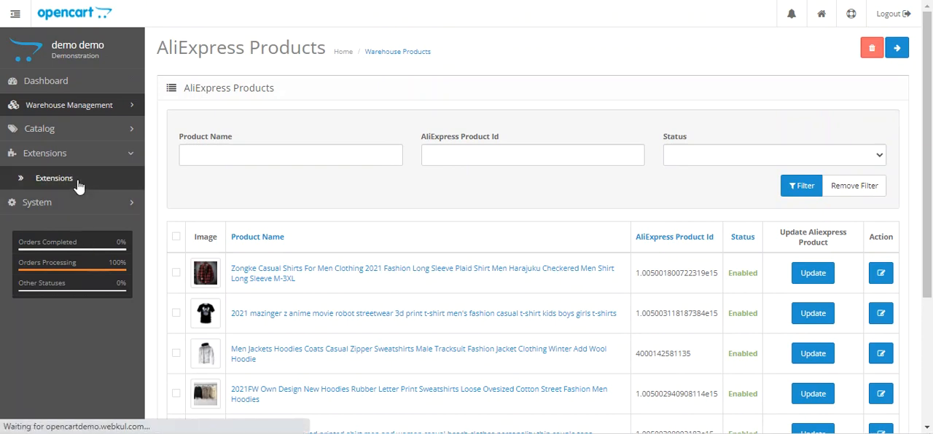
- Find the Drop Shipping Variation Image module in the module list and open it for editing
{"action": "scroll", "coordinate": [281, 232], "scroll_direction": "down", "scroll_amount": 3}
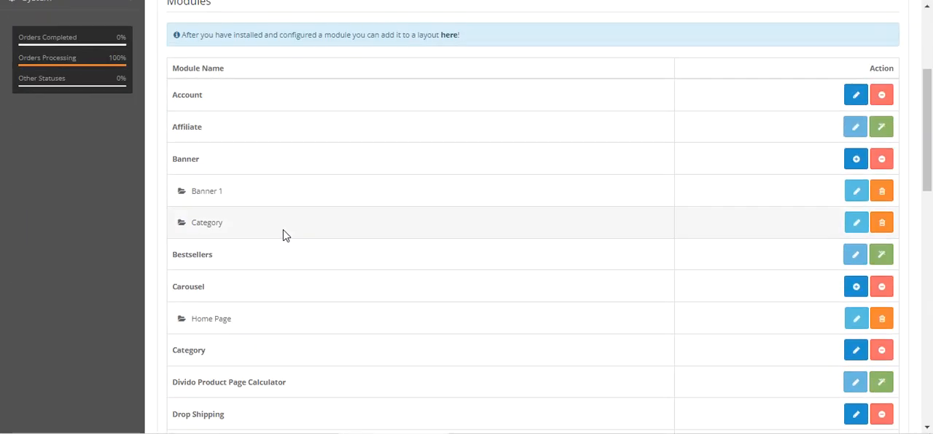
{"action": "scroll", "coordinate": [284, 235], "scroll_direction": "down", "scroll_amount": 7}
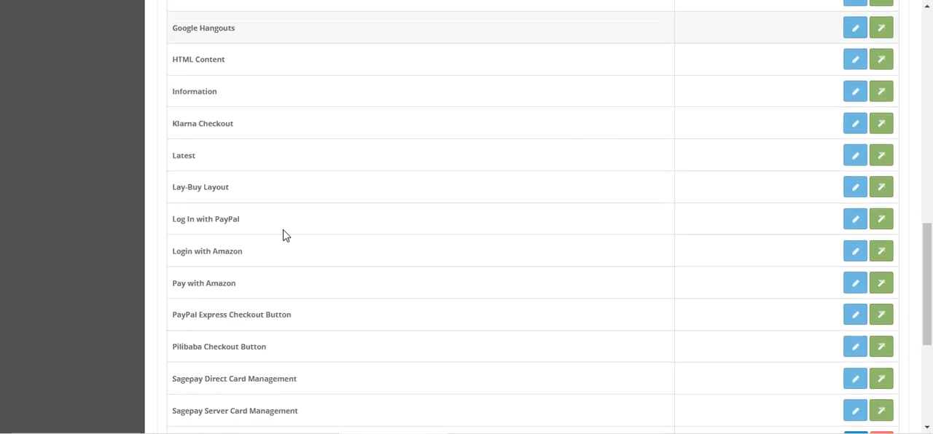
{"action": "scroll", "coordinate": [285, 235], "scroll_direction": "down", "scroll_amount": 4}
{"action": "scroll", "coordinate": [285, 234], "scroll_direction": "up", "scroll_amount": 3}
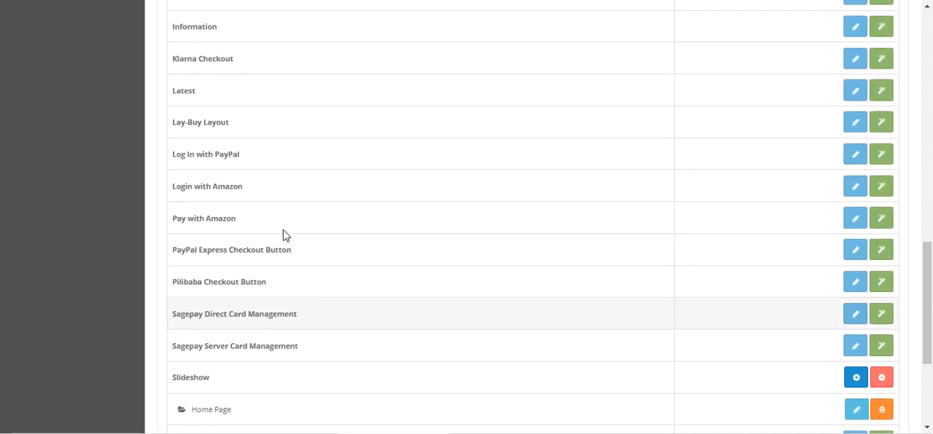
{"action": "scroll", "coordinate": [284, 235], "scroll_direction": "up", "scroll_amount": 5}
{"action": "left_click_drag", "start_coordinate": [185, 180], "coordinate": [290, 185]}
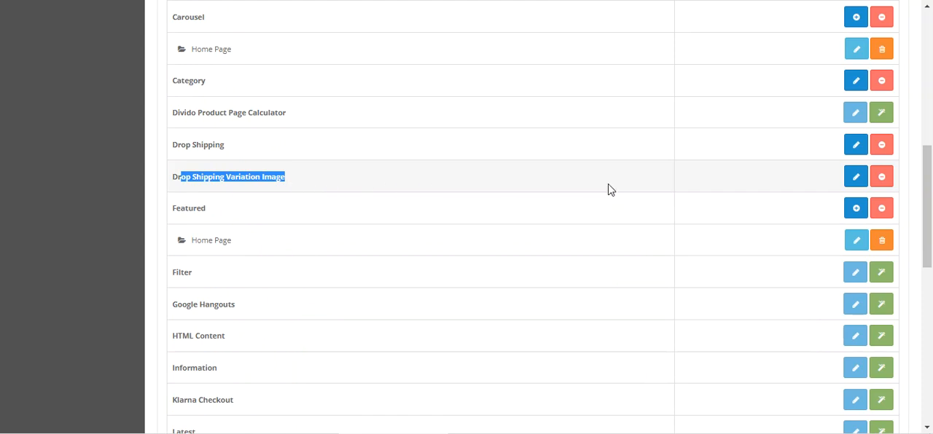
{"action": "left_click", "coordinate": [856, 178]}
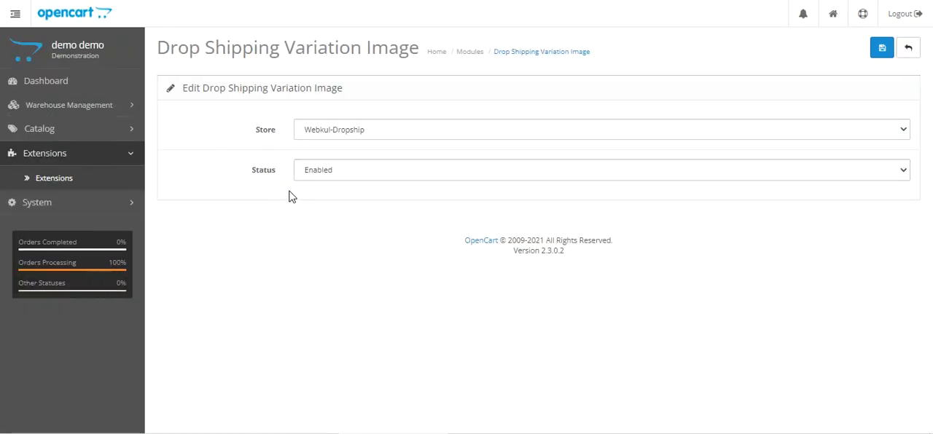
- Check the store choices for the Drop Shipping Variation Image module, set its status to Disabled and save
{"action": "left_click", "coordinate": [384, 137]}
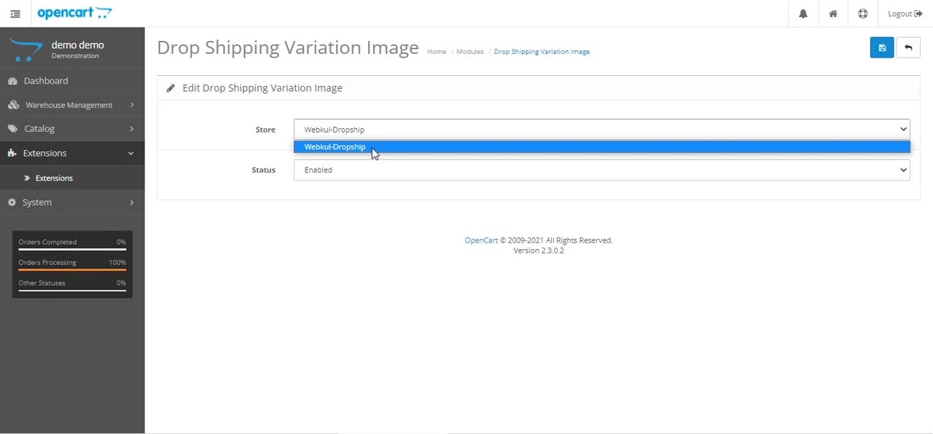
{"action": "left_click", "coordinate": [324, 206]}
{"action": "left_click", "coordinate": [296, 177]}
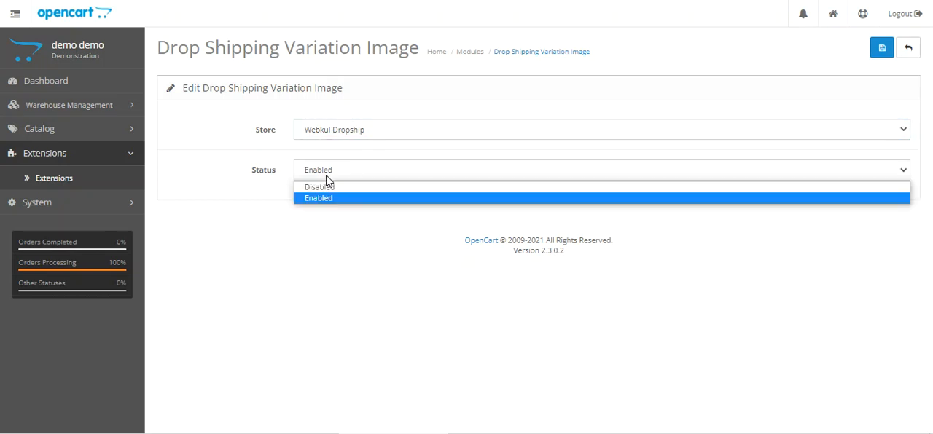
{"action": "left_click", "coordinate": [327, 187]}
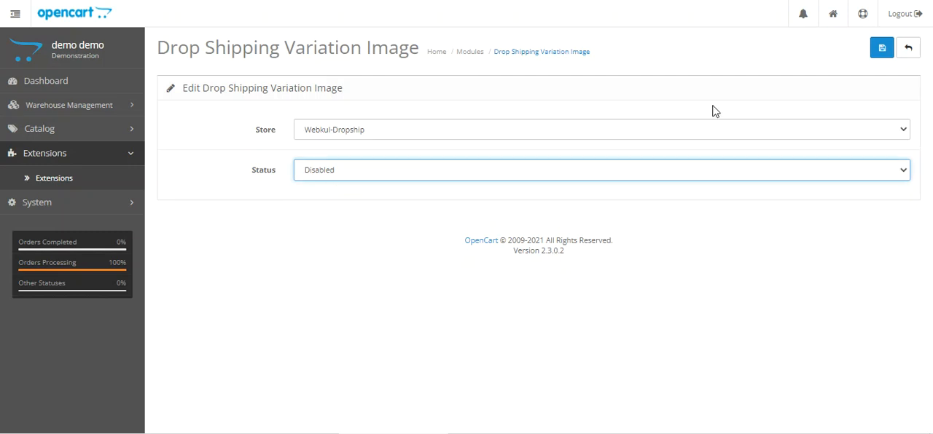
{"action": "left_click", "coordinate": [883, 51]}
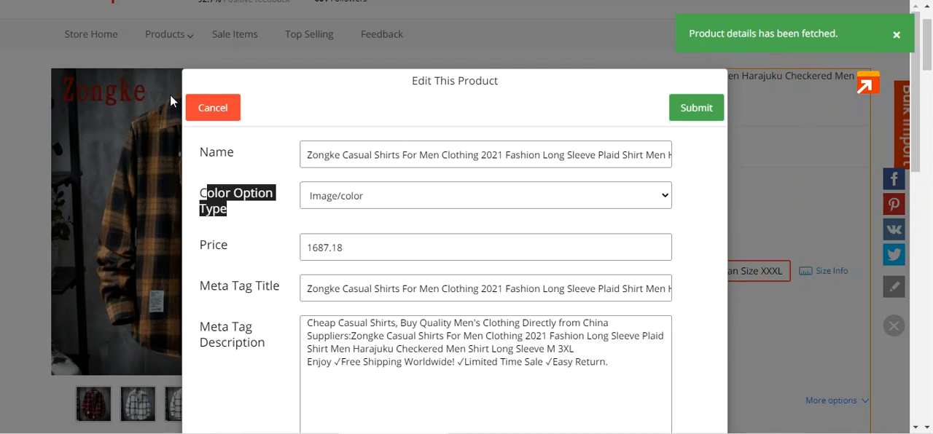
- Switch to the shirt's AliExpress page, cancel the open product edit form and reopen it to check its fields with the module disabled
{"action": "left_click", "coordinate": [202, 111]}
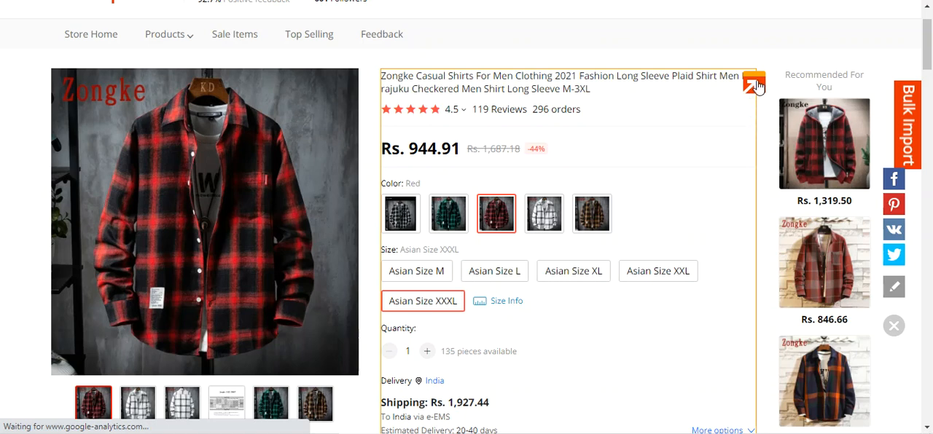
{"action": "left_click", "coordinate": [755, 88]}
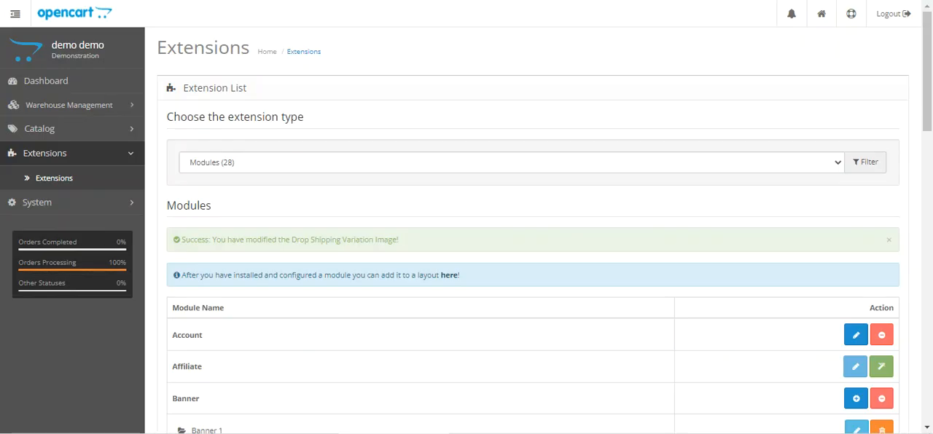
- Return to the store's module list, reopen Drop Shipping Variation Image, set its status to Enabled and save
{"action": "scroll", "coordinate": [257, 240], "scroll_direction": "down", "scroll_amount": 6}
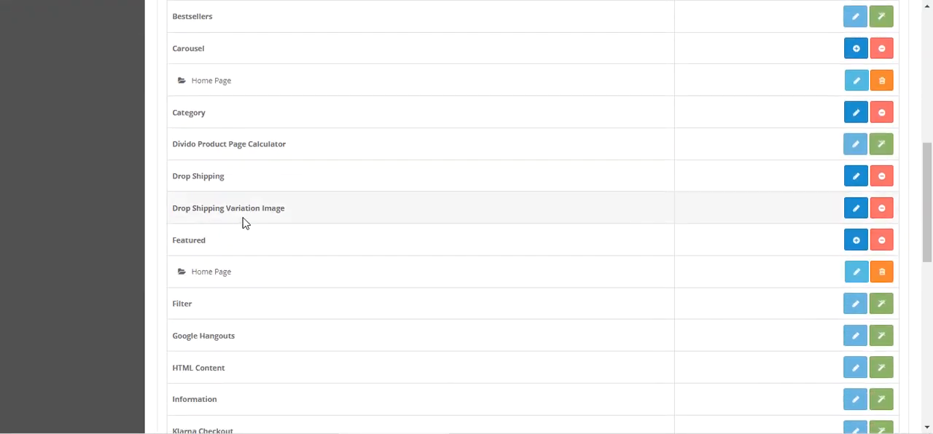
{"action": "left_click", "coordinate": [853, 208]}
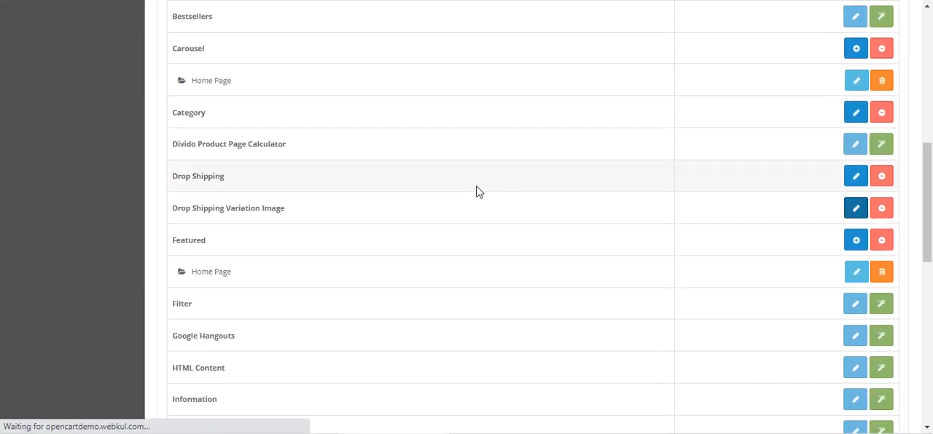
{"action": "left_click", "coordinate": [319, 178]}
{"action": "left_click", "coordinate": [324, 201]}
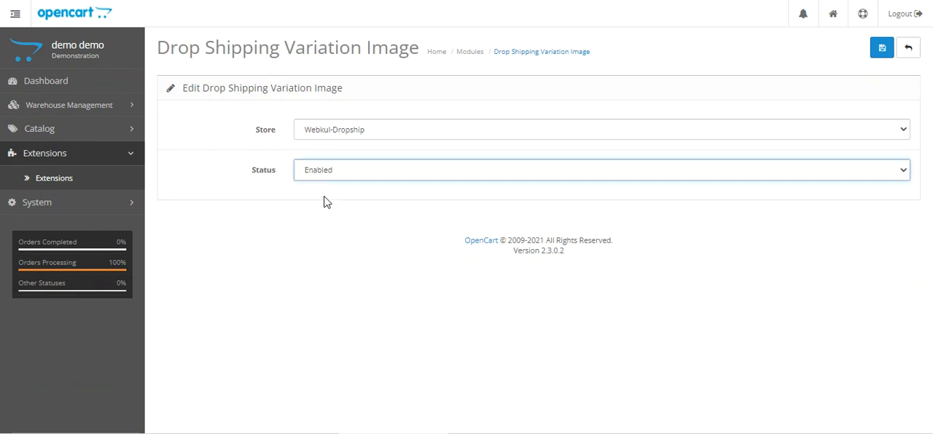
{"action": "left_click", "coordinate": [882, 48]}
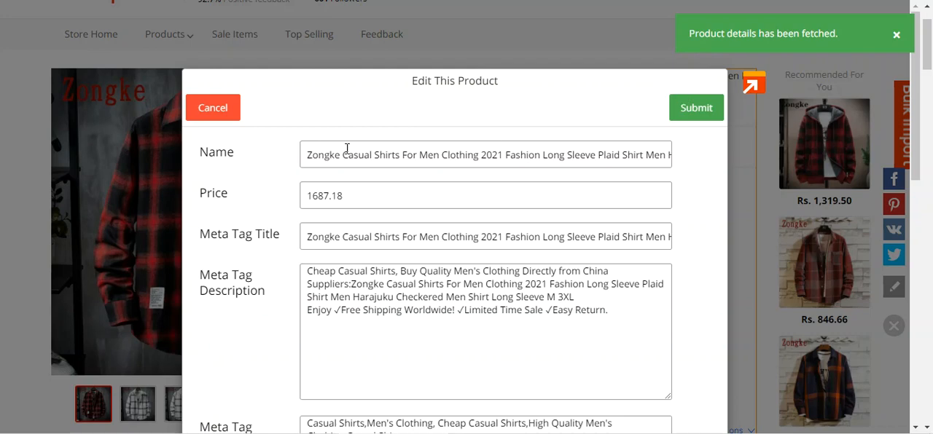
- On the shirt's AliExpress page, cancel the product edit form, reopen it and set Color Option Type to Image/color
{"action": "left_click", "coordinate": [221, 112]}
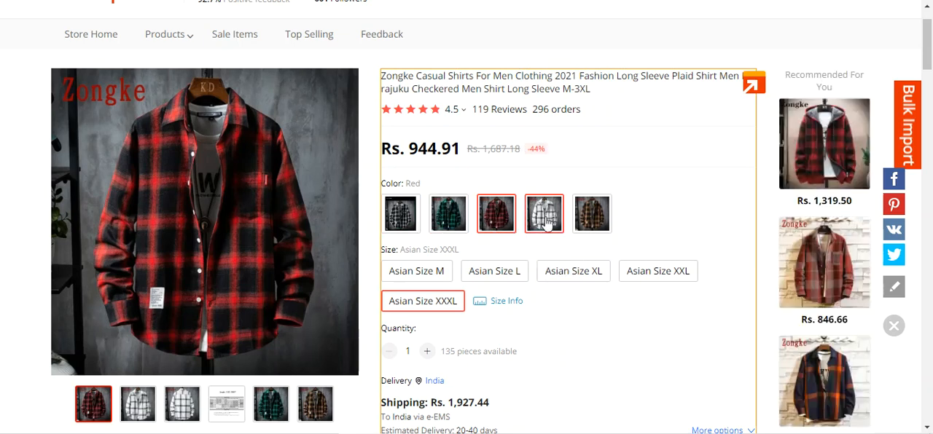
{"action": "left_click", "coordinate": [750, 86]}
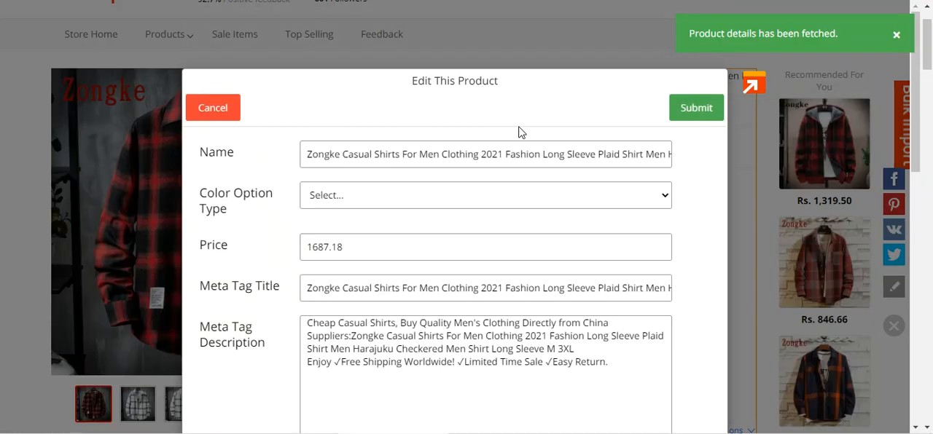
{"action": "left_click_drag", "start_coordinate": [207, 194], "coordinate": [240, 218]}
{"action": "left_click", "coordinate": [343, 205]}
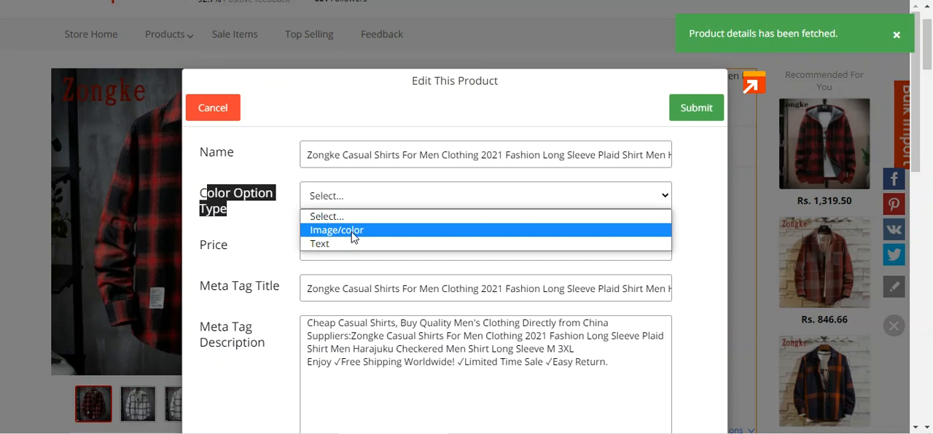
{"action": "left_click", "coordinate": [367, 230]}
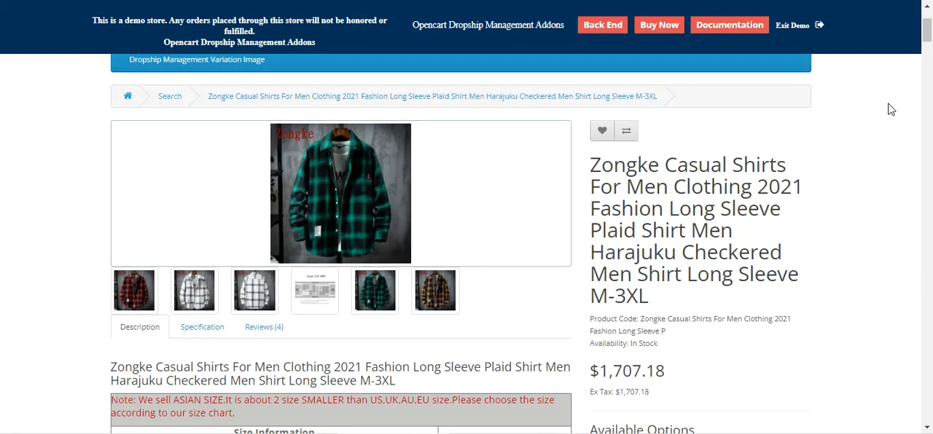
- Switch to the shirt's storefront page and try the red, black and green color swatches, comparing price and main image
{"action": "left_click_drag", "start_coordinate": [926, 30], "coordinate": [927, 55]}
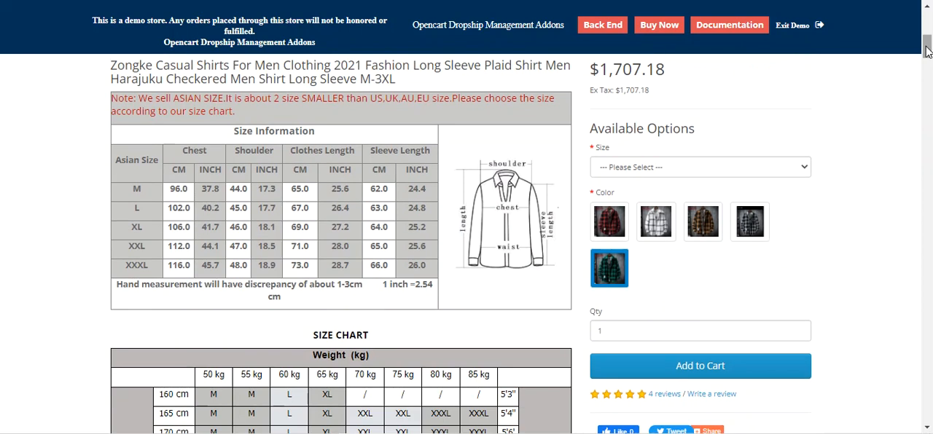
{"action": "left_click", "coordinate": [614, 217]}
{"action": "key", "text": "Right"}
{"action": "key", "text": "Right"}
{"action": "key", "text": "Right"}
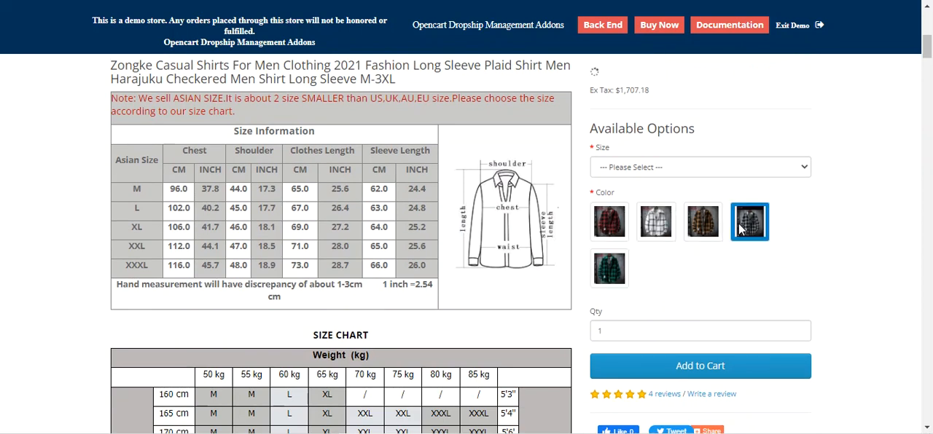
{"action": "left_click", "coordinate": [627, 229]}
{"action": "key", "text": "Right"}
{"action": "key", "text": "Right"}
{"action": "key", "text": "Right"}
{"action": "key", "text": "Right"}
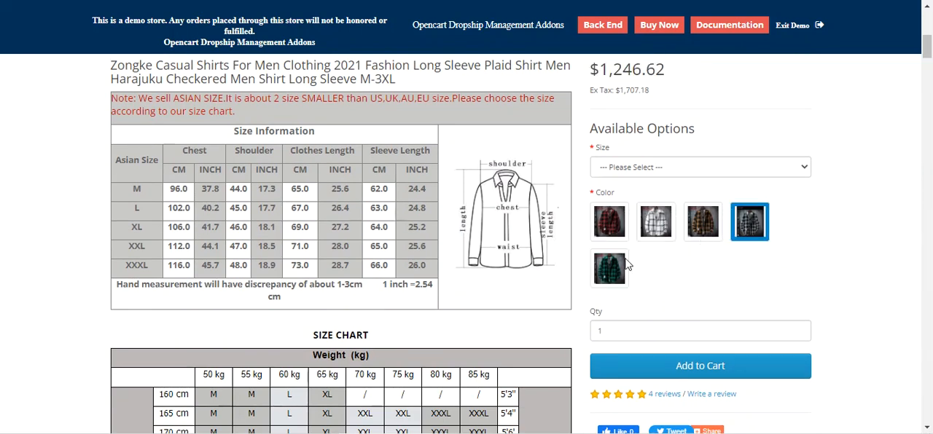
{"action": "scroll", "coordinate": [620, 246], "scroll_direction": "up", "scroll_amount": 3}
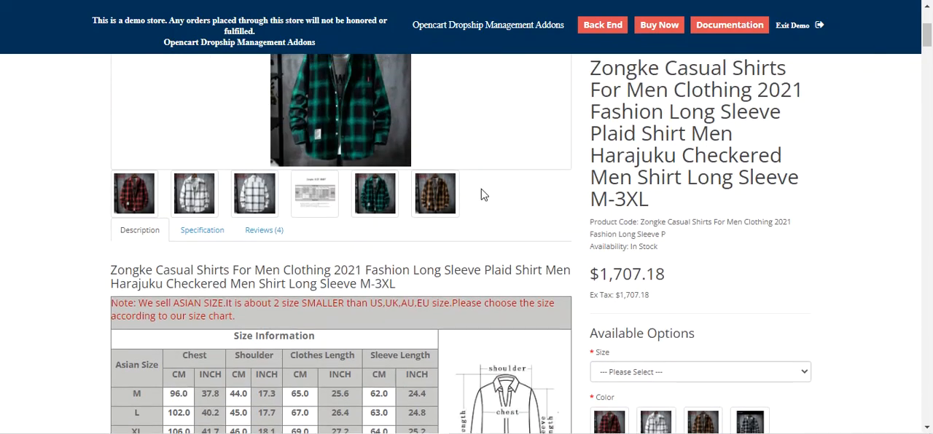
- Choose the white color swatch and check the main product image and price
{"action": "scroll", "coordinate": [697, 382], "scroll_direction": "down", "scroll_amount": 1}
{"action": "left_click", "coordinate": [654, 365]}
{"action": "scroll", "coordinate": [554, 306], "scroll_direction": "up", "scroll_amount": 2}
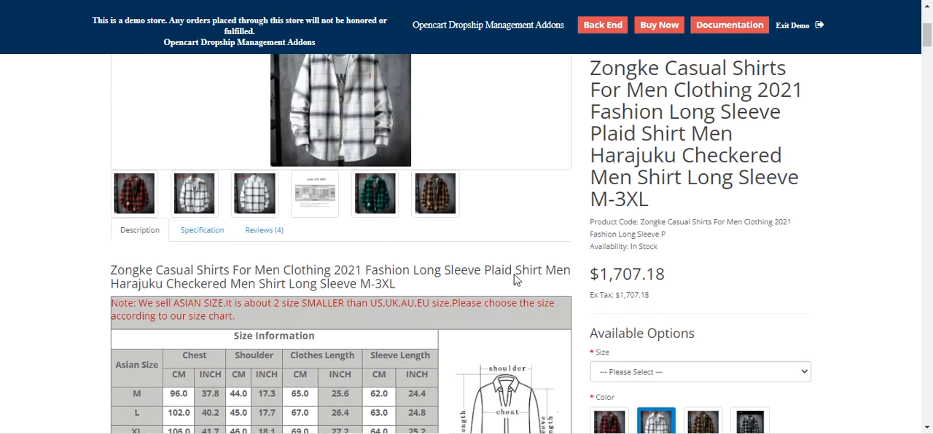
- Look over the shirt's available sizes without choosing one, and review its color options and size chart
{"action": "scroll", "coordinate": [583, 246], "scroll_direction": "down", "scroll_amount": 2}
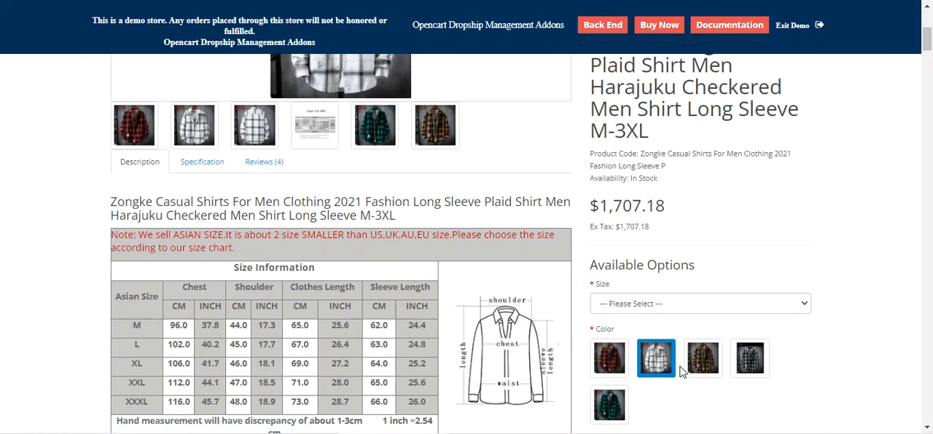
{"action": "left_click", "coordinate": [801, 309]}
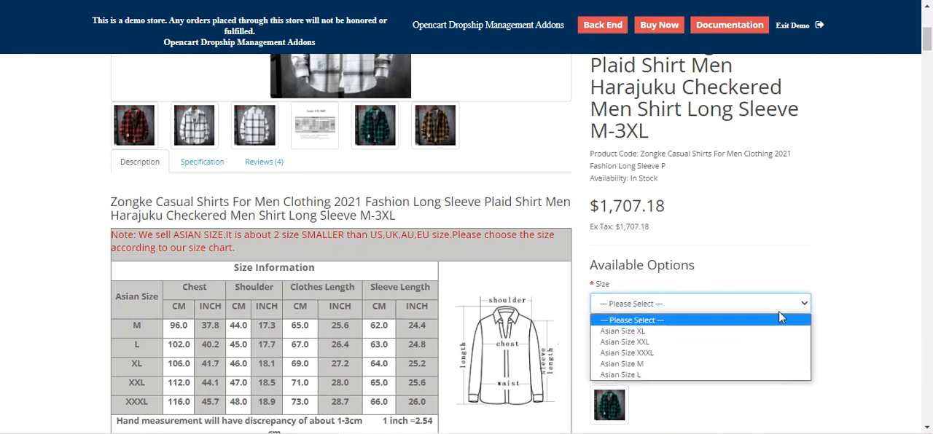
{"action": "left_click", "coordinate": [779, 311]}
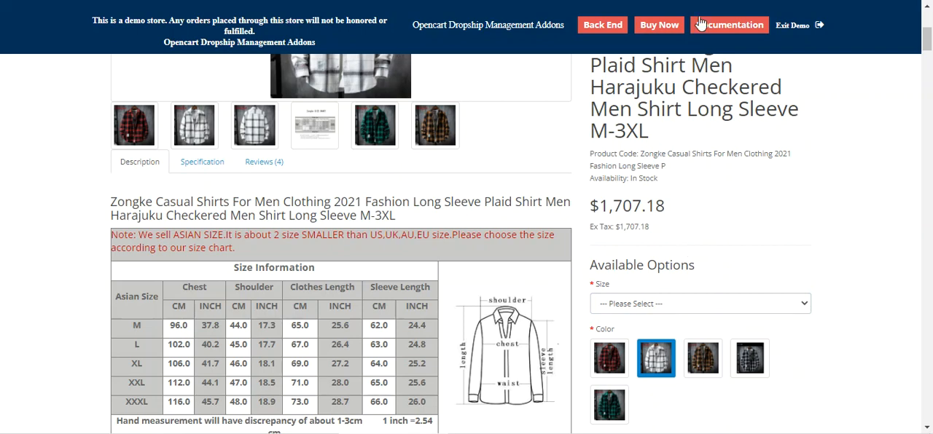
{"action": "scroll", "coordinate": [927, 37], "scroll_direction": "up", "scroll_amount": 1}
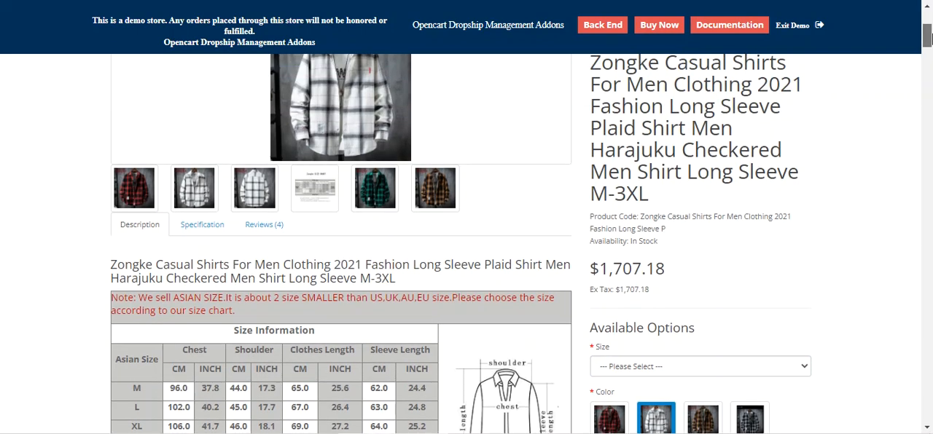
{"action": "left_click_drag", "start_coordinate": [927, 38], "coordinate": [927, 48]}
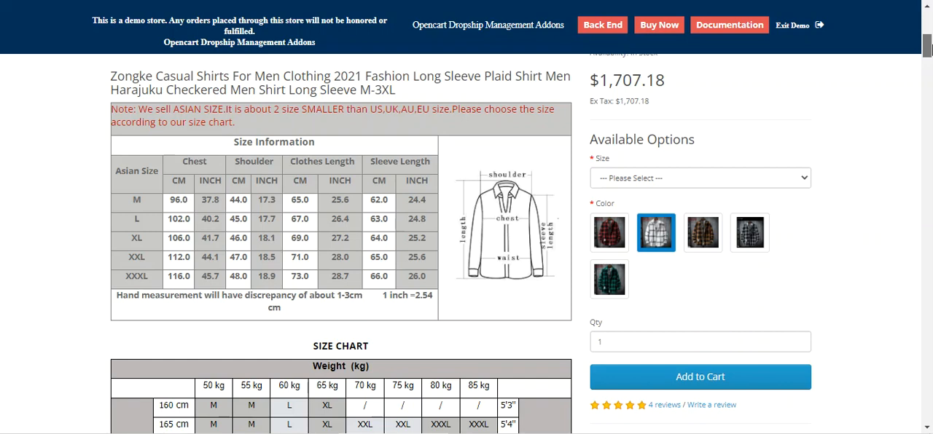
{"action": "mouse_move", "coordinate": [928, 48]}
{"action": "left_mouse_down"}
{"action": "mouse_move", "coordinate": [928, 35]}
{"action": "mouse_move", "coordinate": [926, 409]}
{"action": "mouse_move", "coordinate": [928, 38]}
{"action": "mouse_move", "coordinate": [930, 48]}
{"action": "left_mouse_up"}
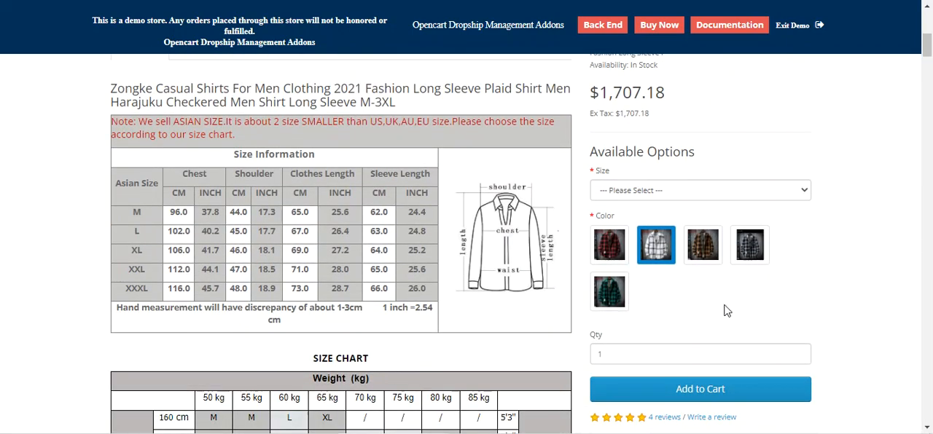